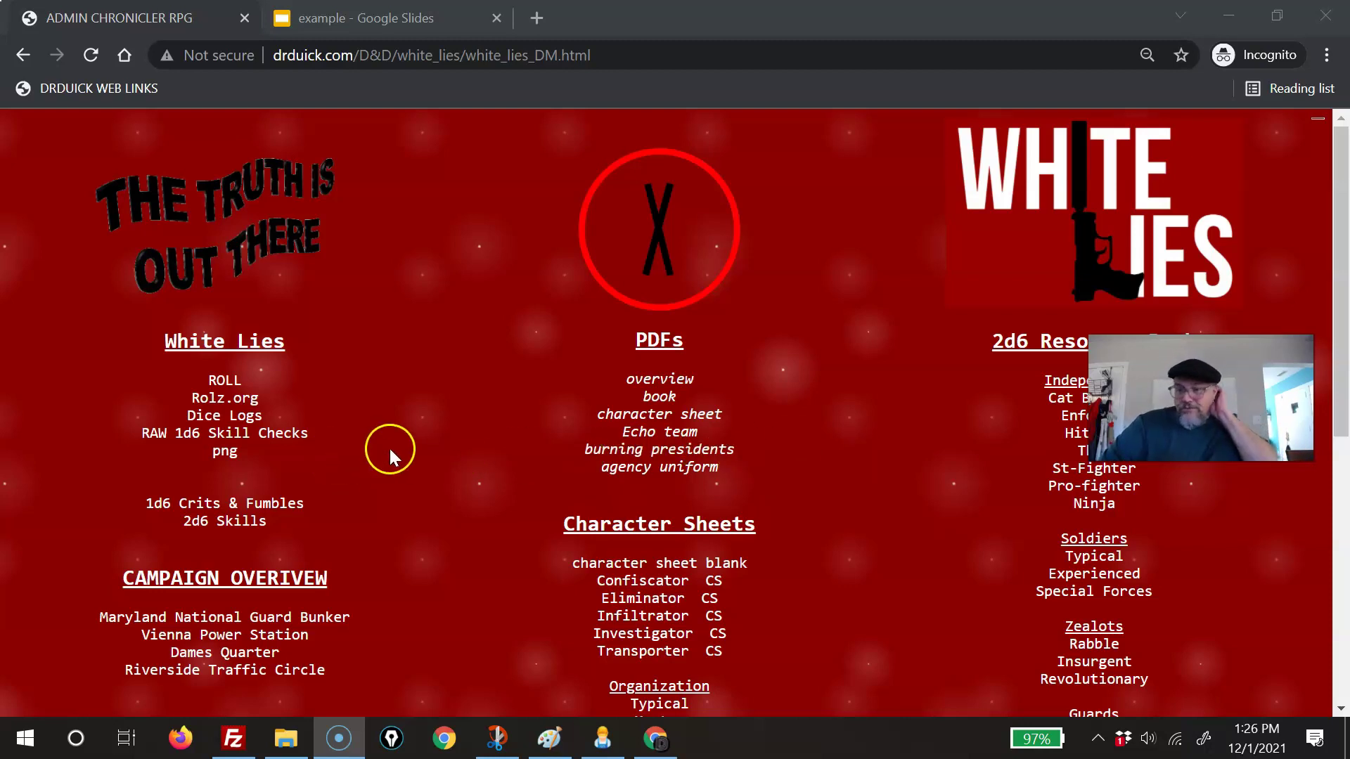
Step: Open the White Lies ROLL TABLE from the DM page in a new tab
left_click(231, 388)
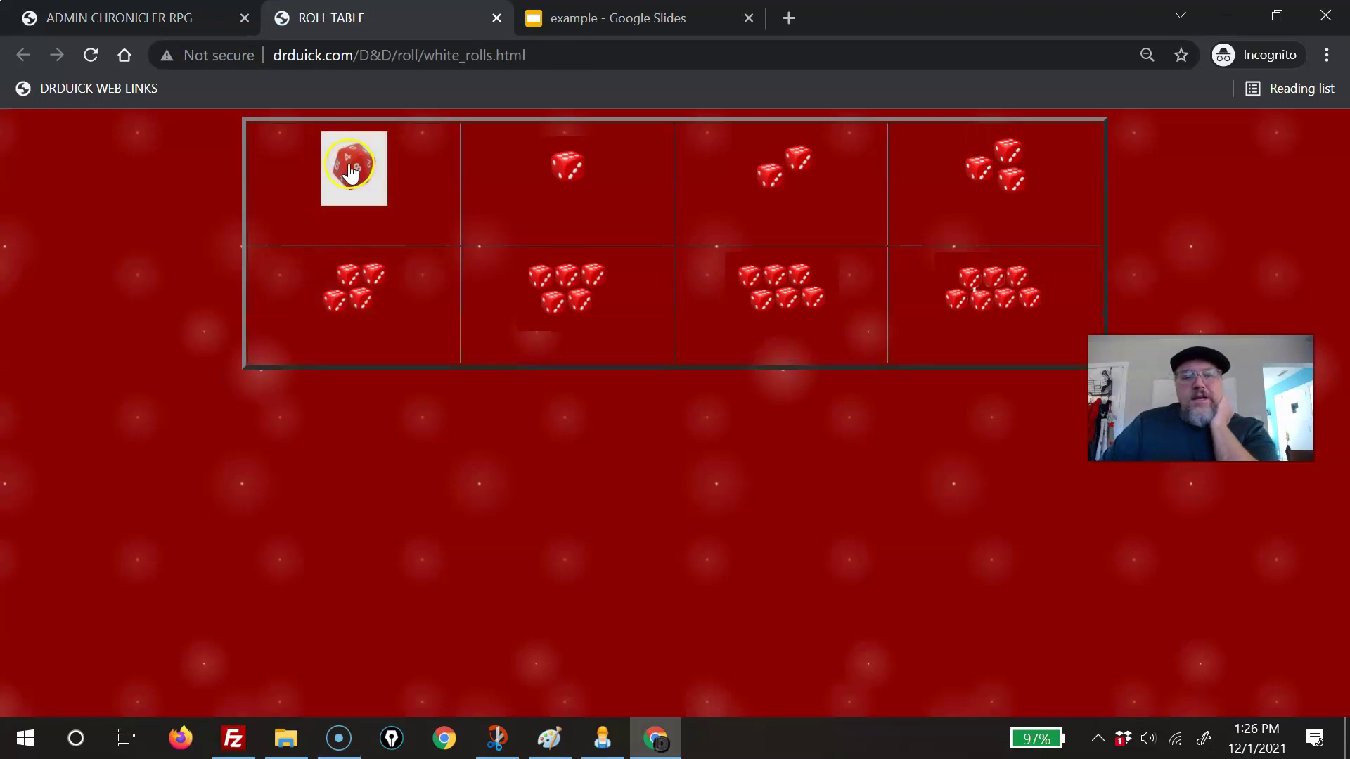
Step: Roll the d20, the single d6 several times, then two d6 and three d6
left_click(349, 170)
left_click(565, 183)
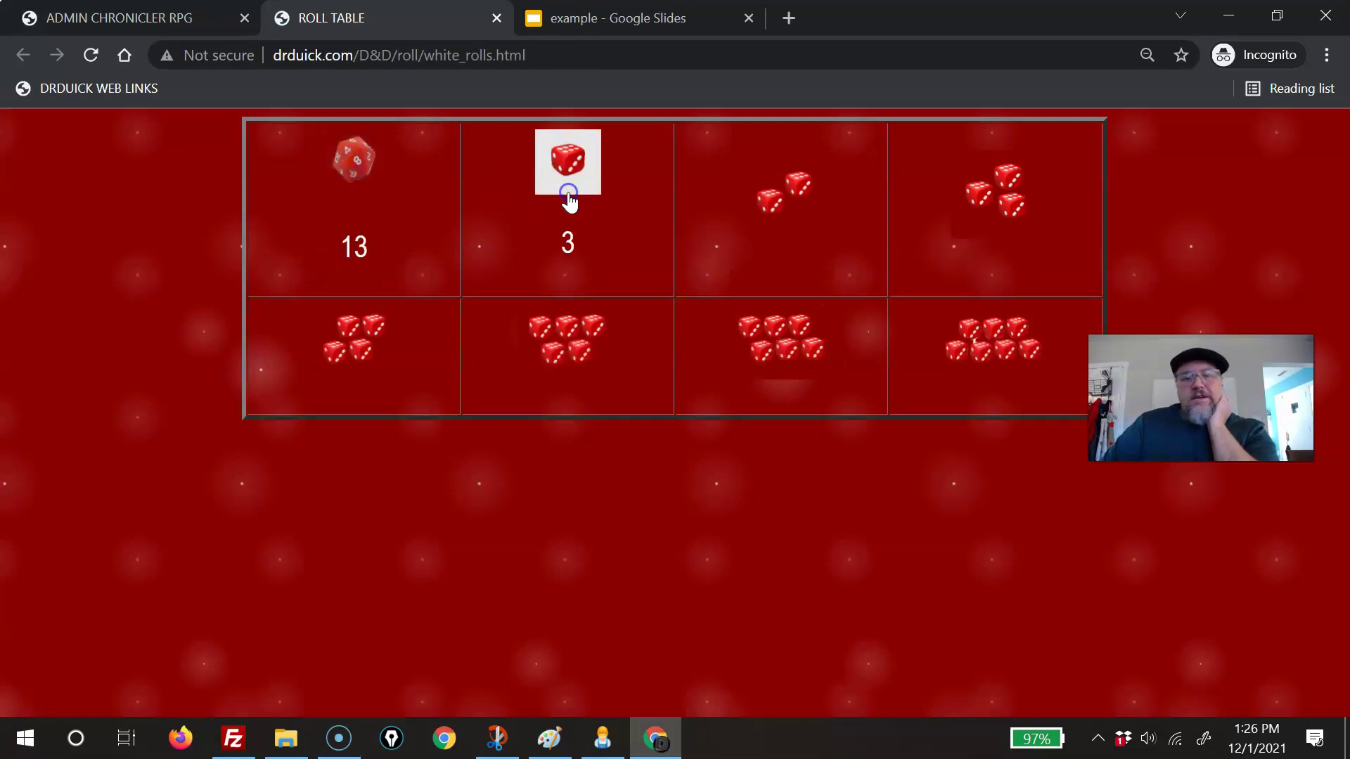
left_click(359, 169)
left_click(582, 187)
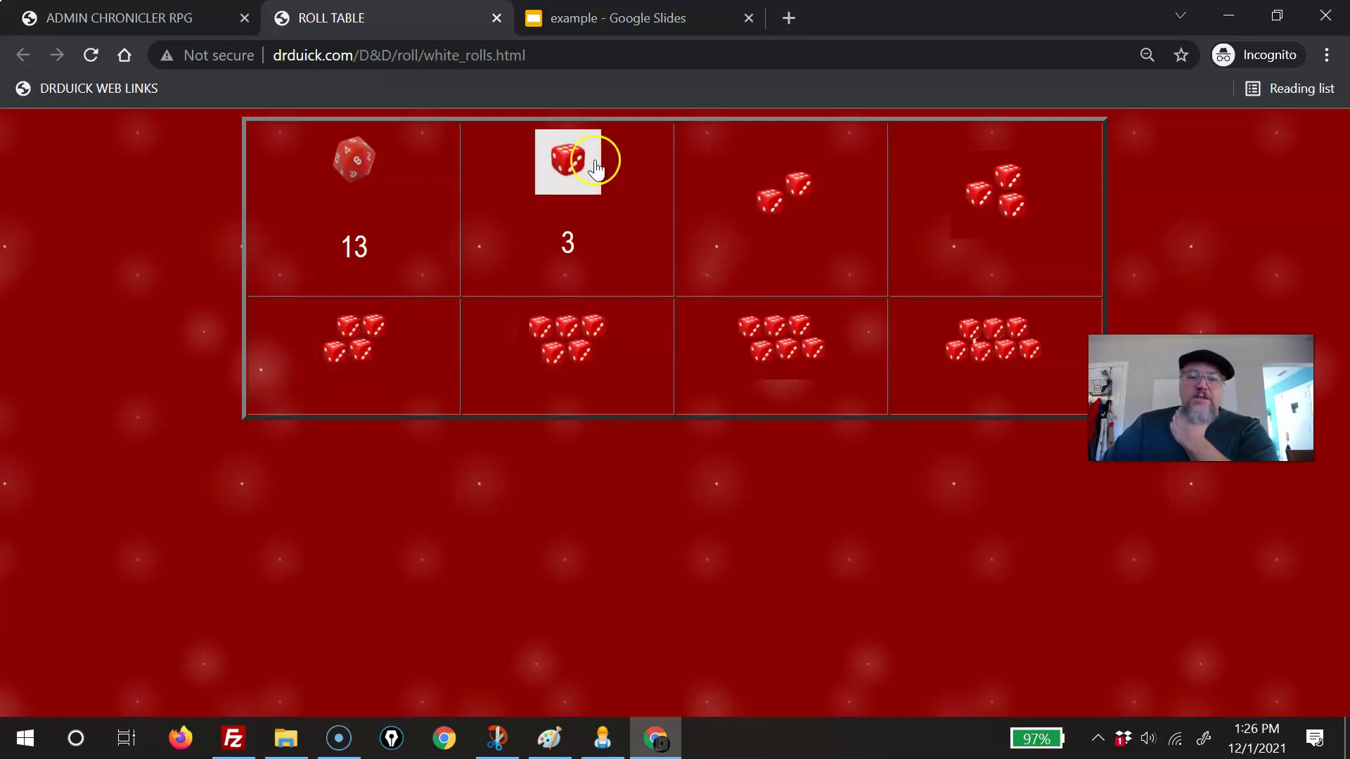
left_click(767, 192)
left_click(966, 190)
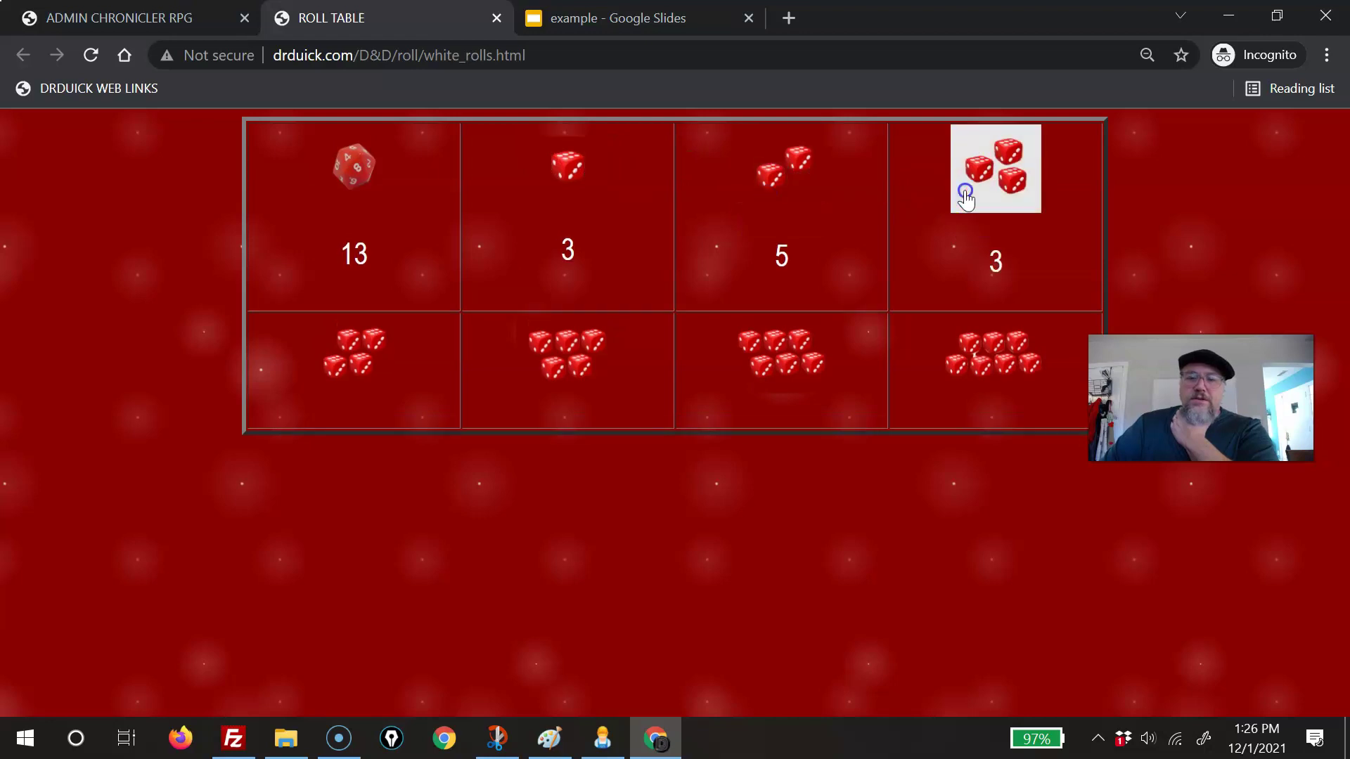
Step: Roll four, five, six and seven d6, re-rolling the seven-dice set, then return to the DM page
left_click(380, 350)
left_click(555, 360)
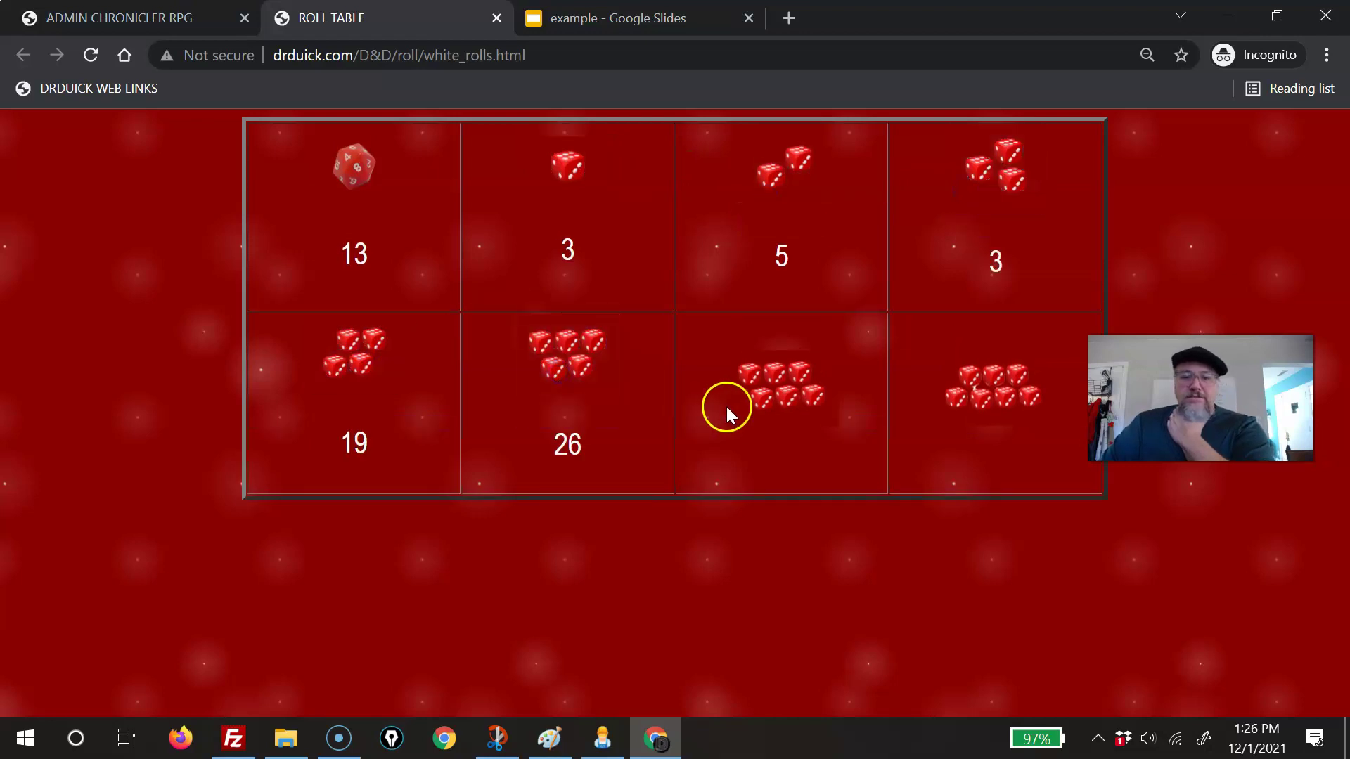
left_click(774, 402)
left_click(960, 399)
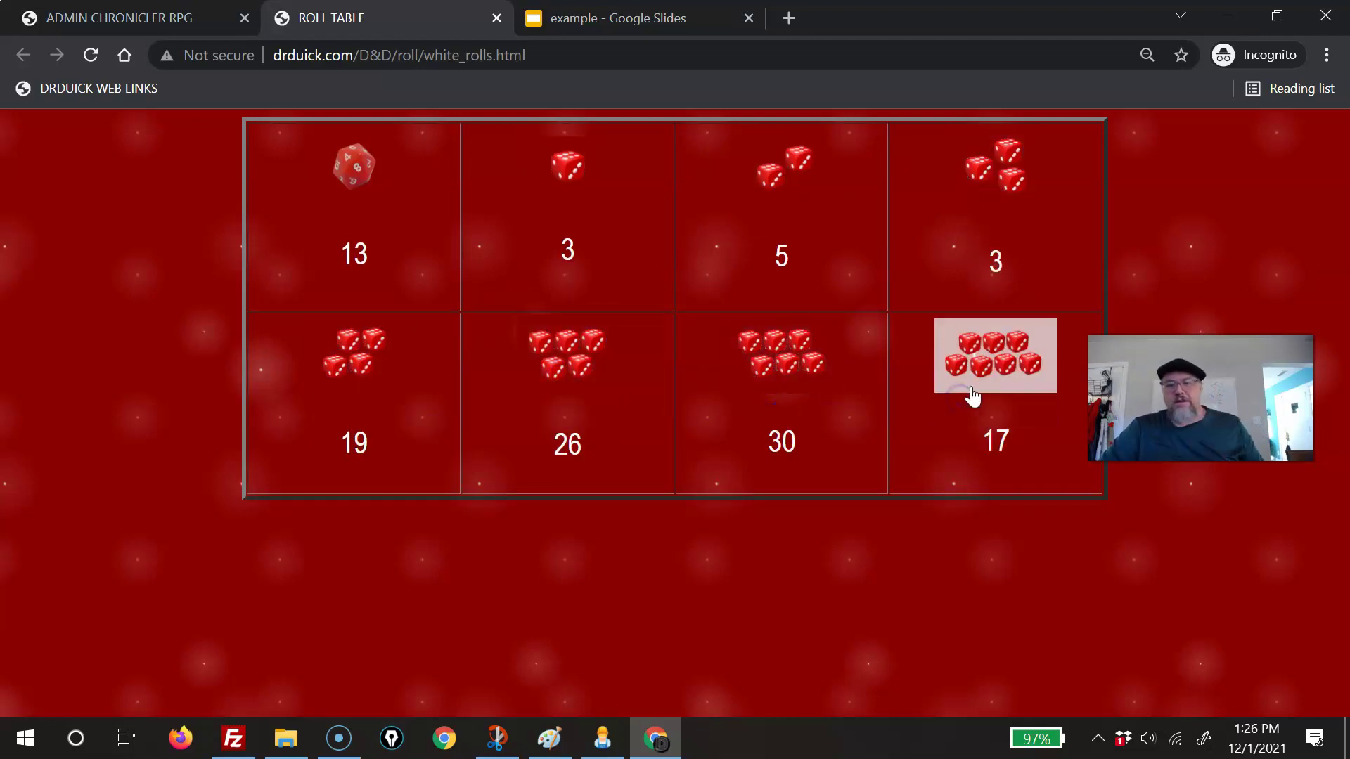
left_click(976, 380)
left_click(978, 381)
left_click(977, 379)
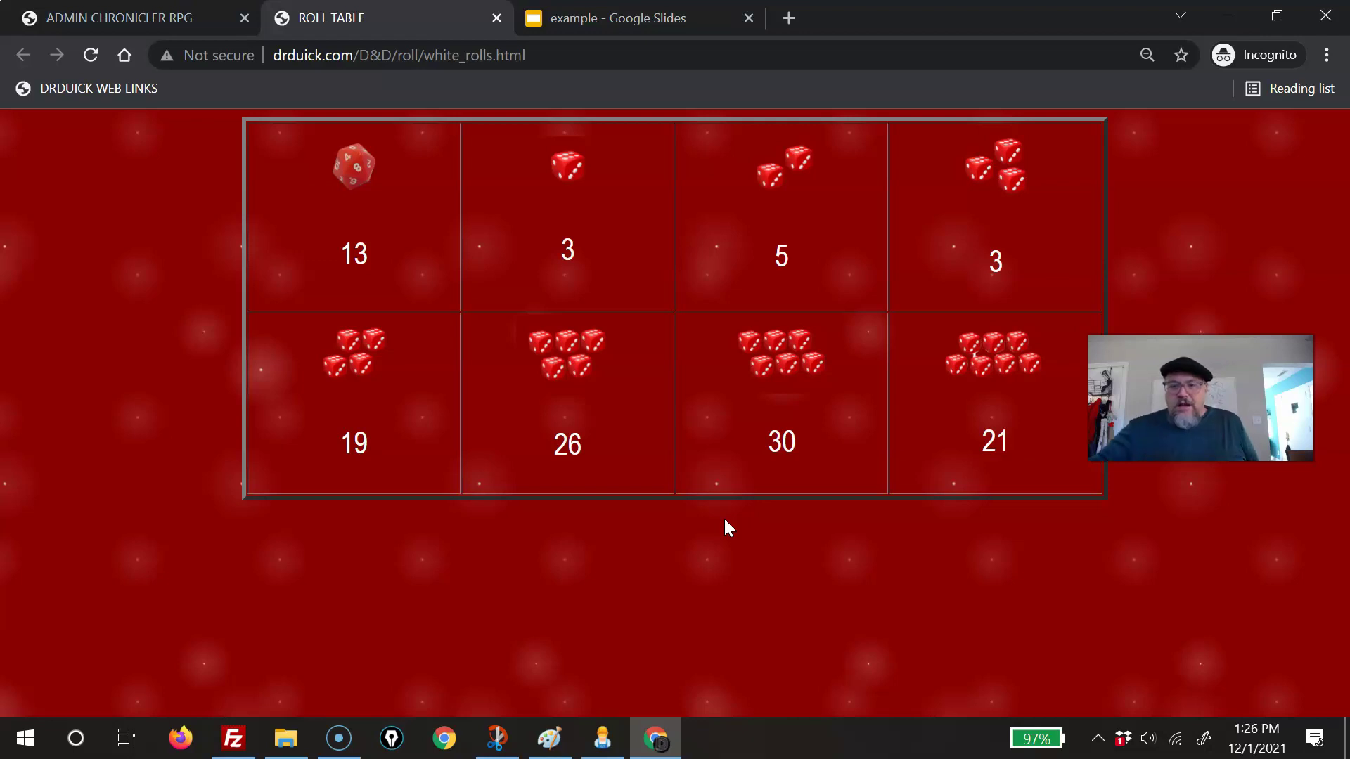
left_click(90, 12)
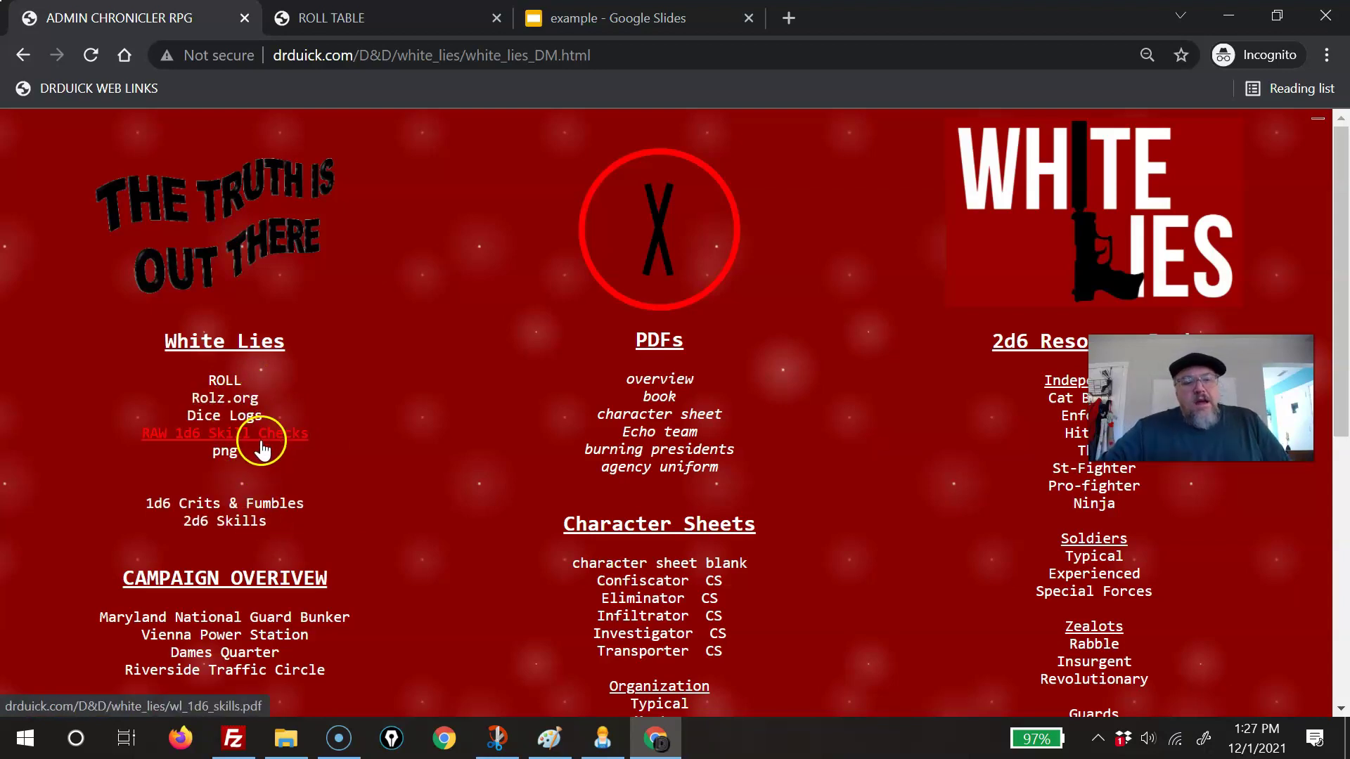
Step: Open the i-spy_typical.png spy silhouette from the White Lies PNG folder
left_click(219, 460)
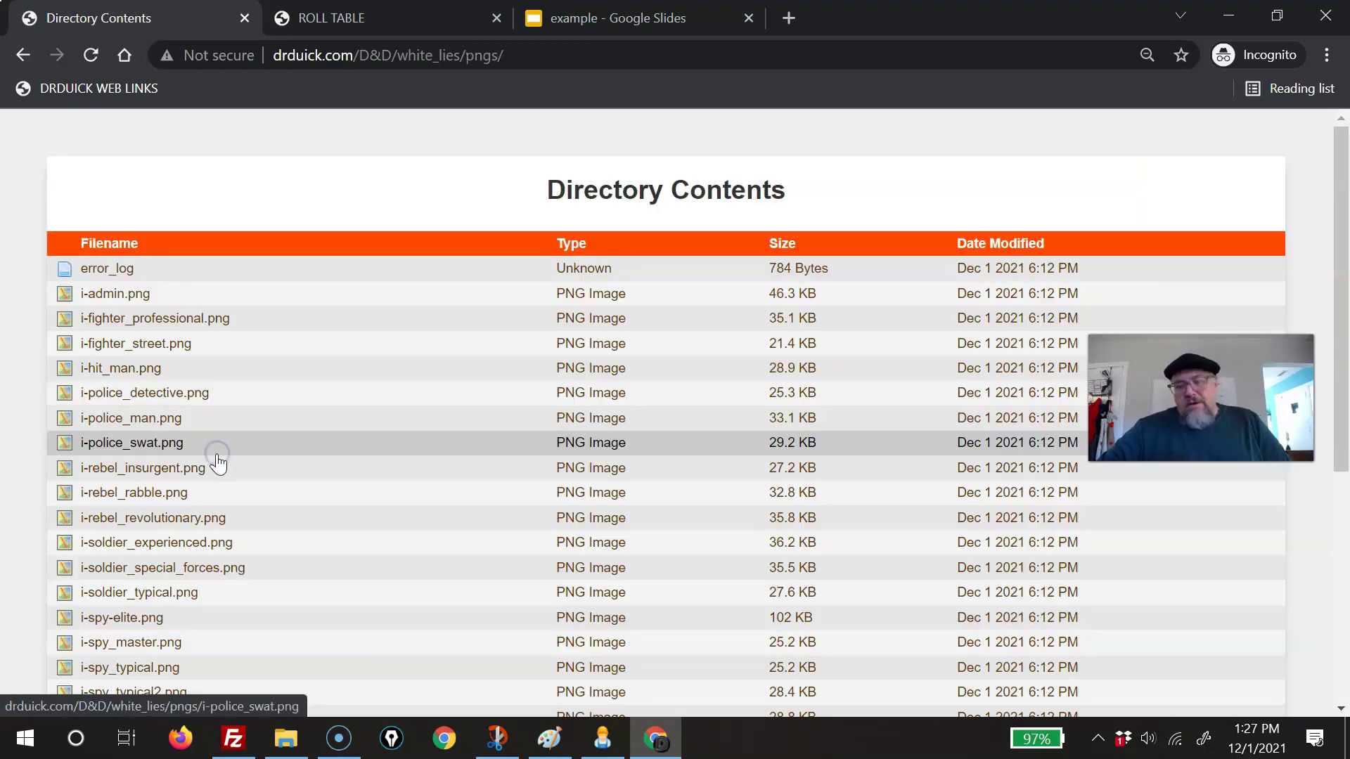
scroll(284, 408, "down", 5)
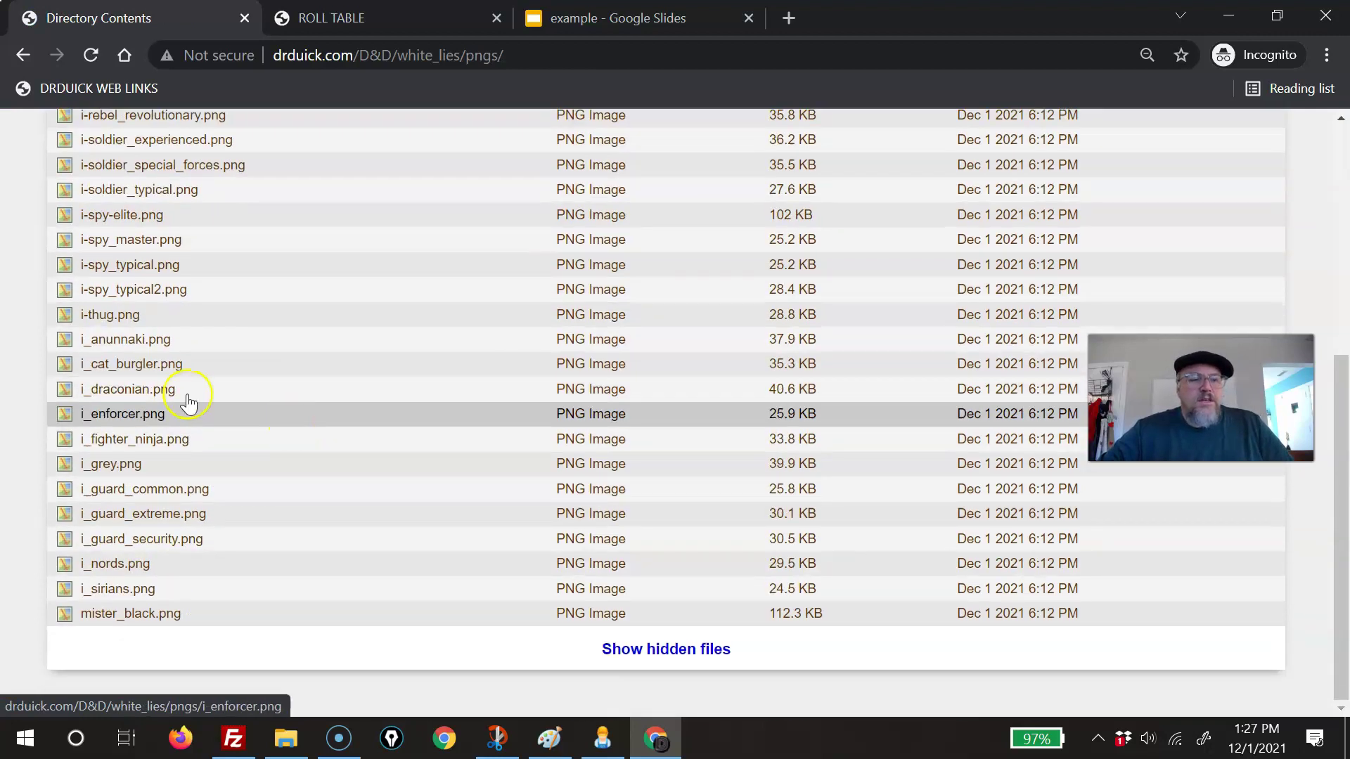
scroll(314, 494, "up", 2)
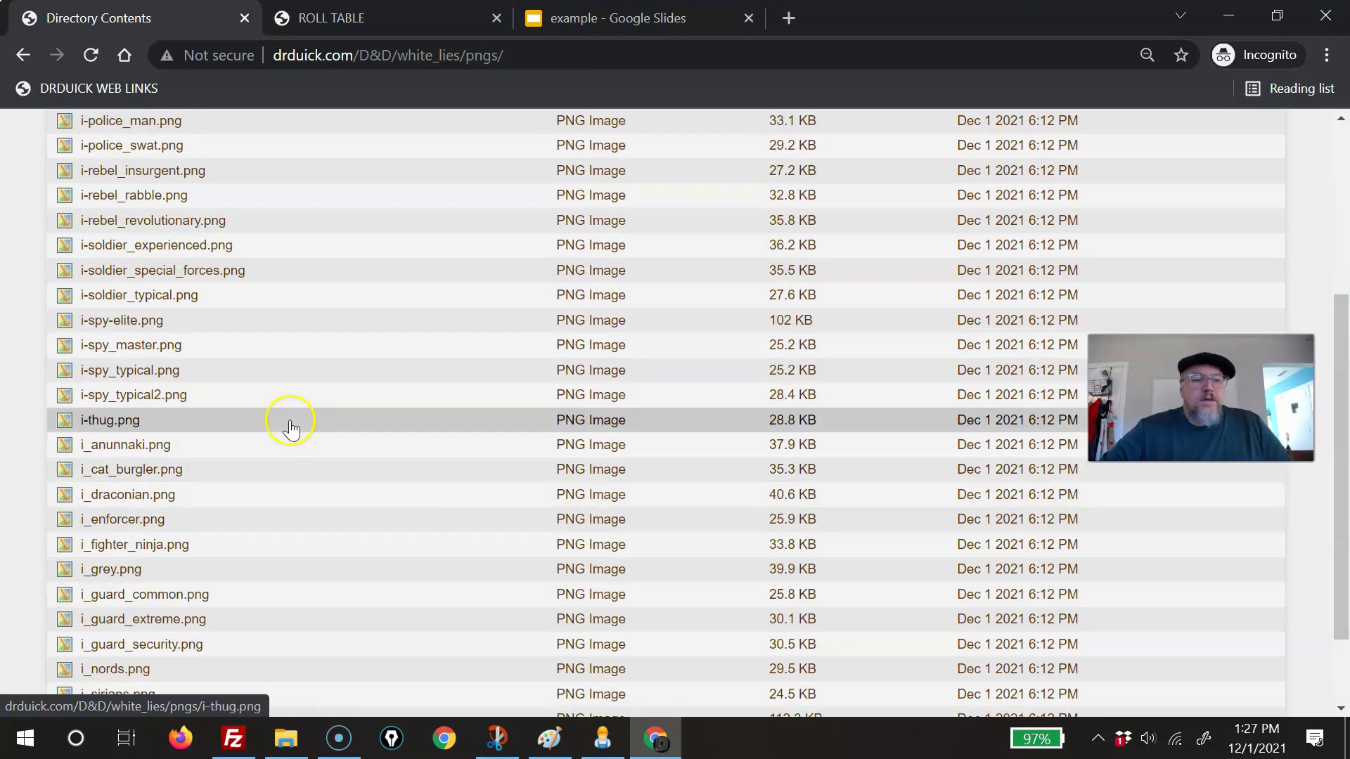
left_click(146, 378)
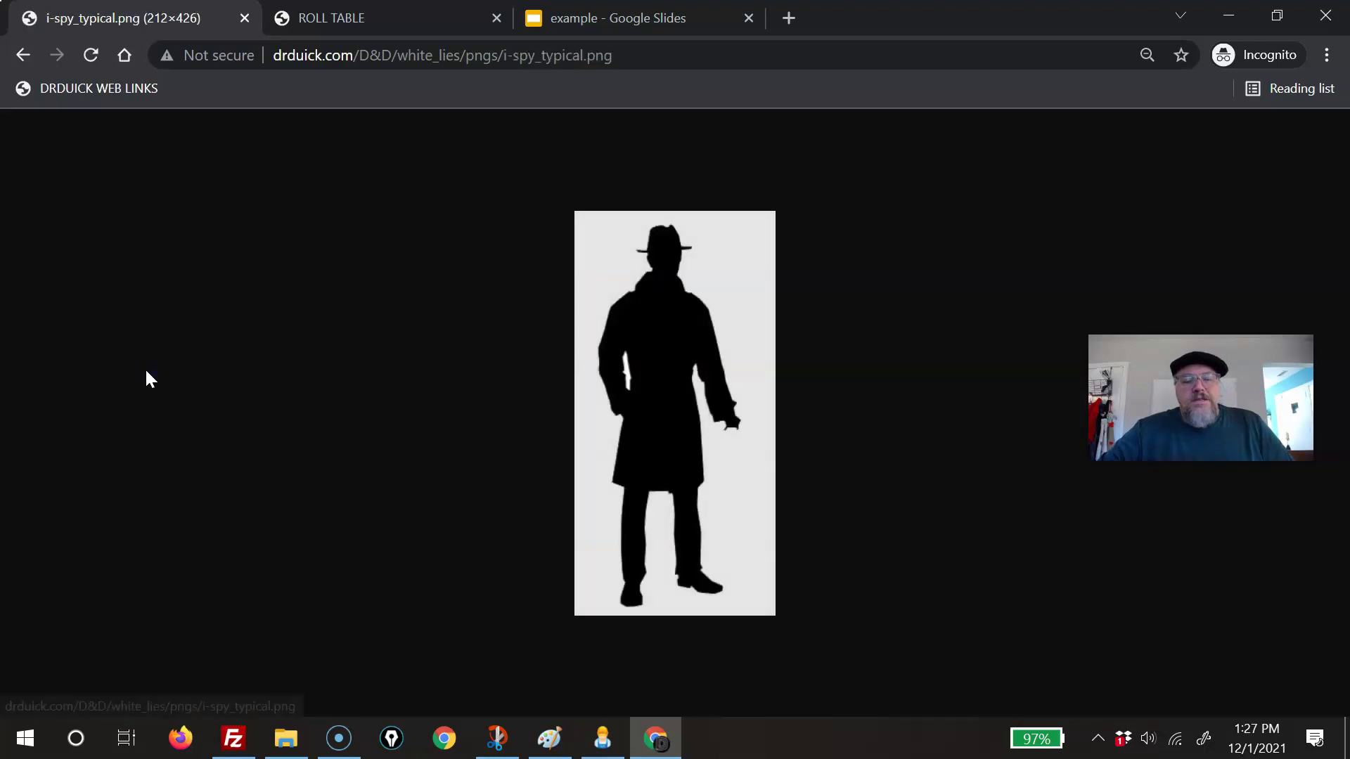
Step: Copy the spy silhouette image and switch to the example slides
right_click(679, 417)
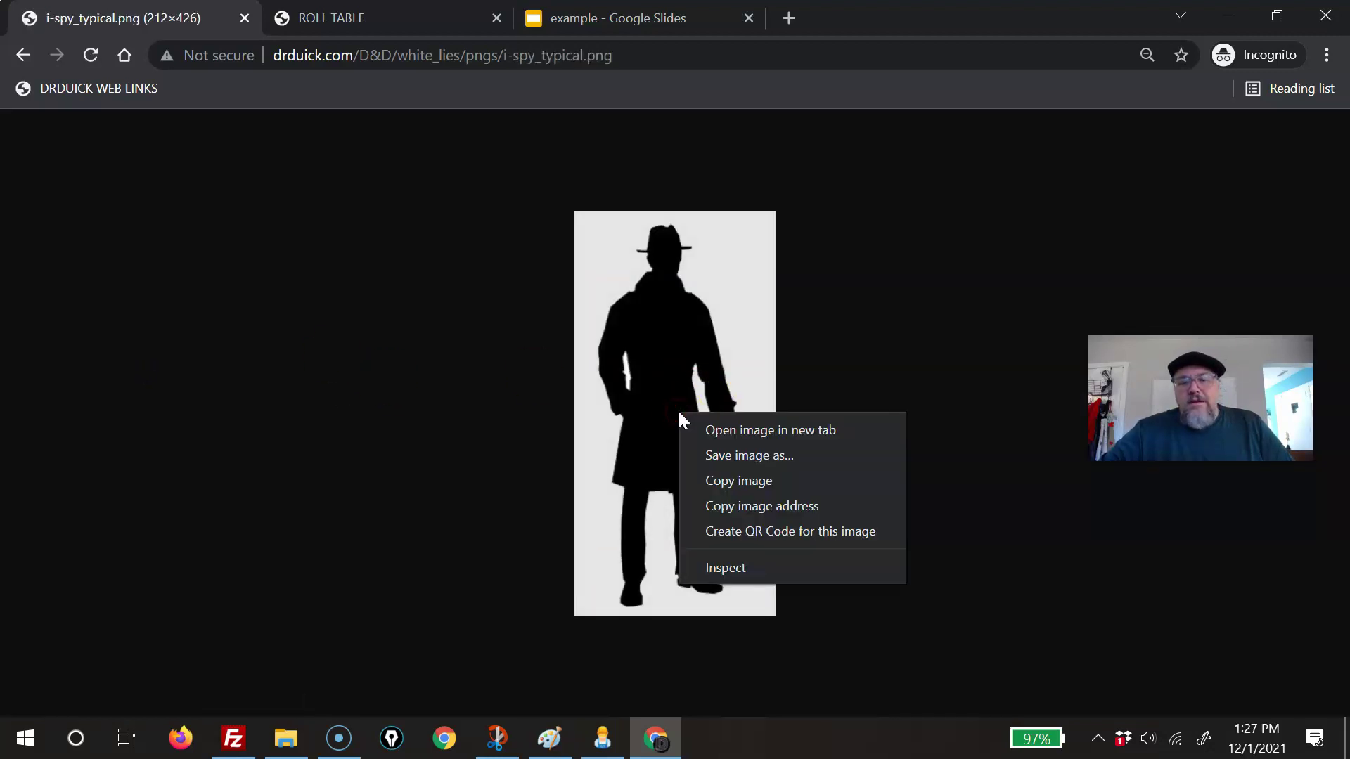
left_click(695, 478)
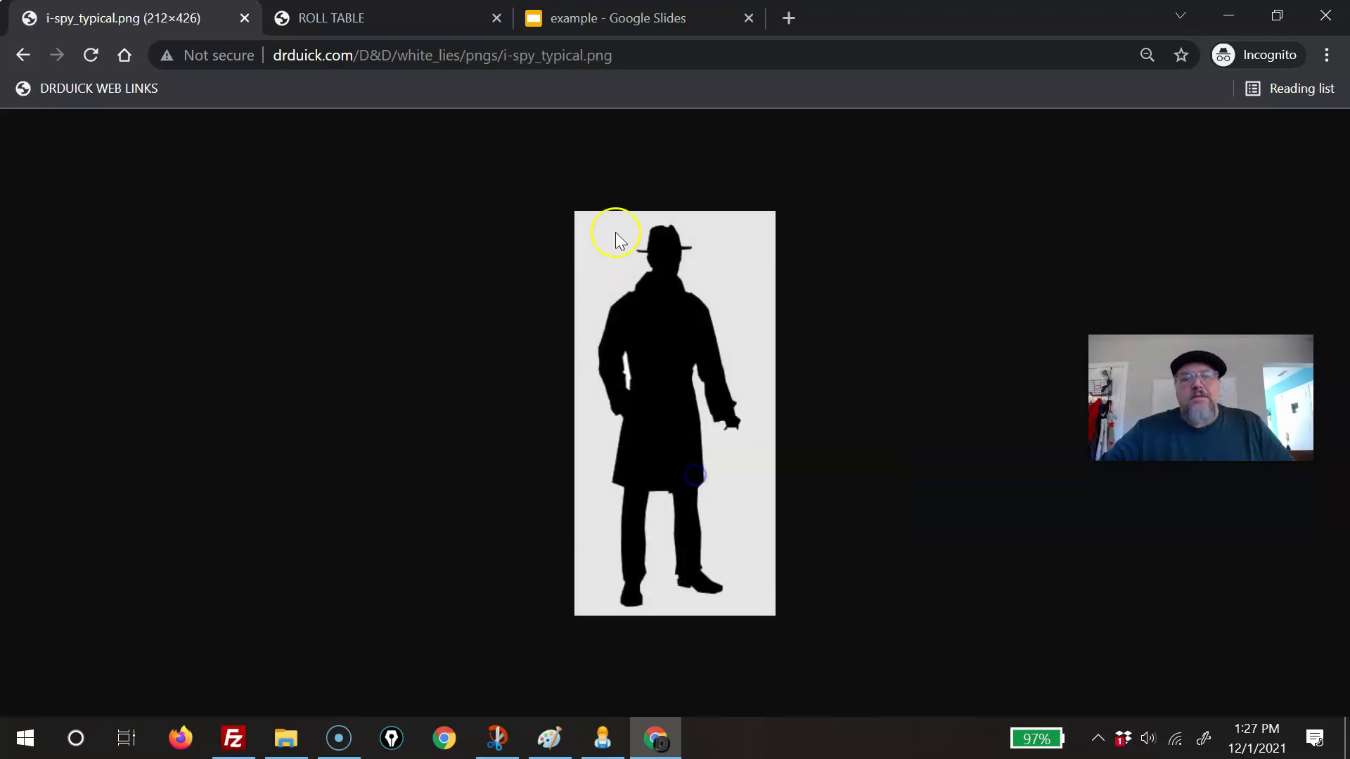
left_click(615, 20)
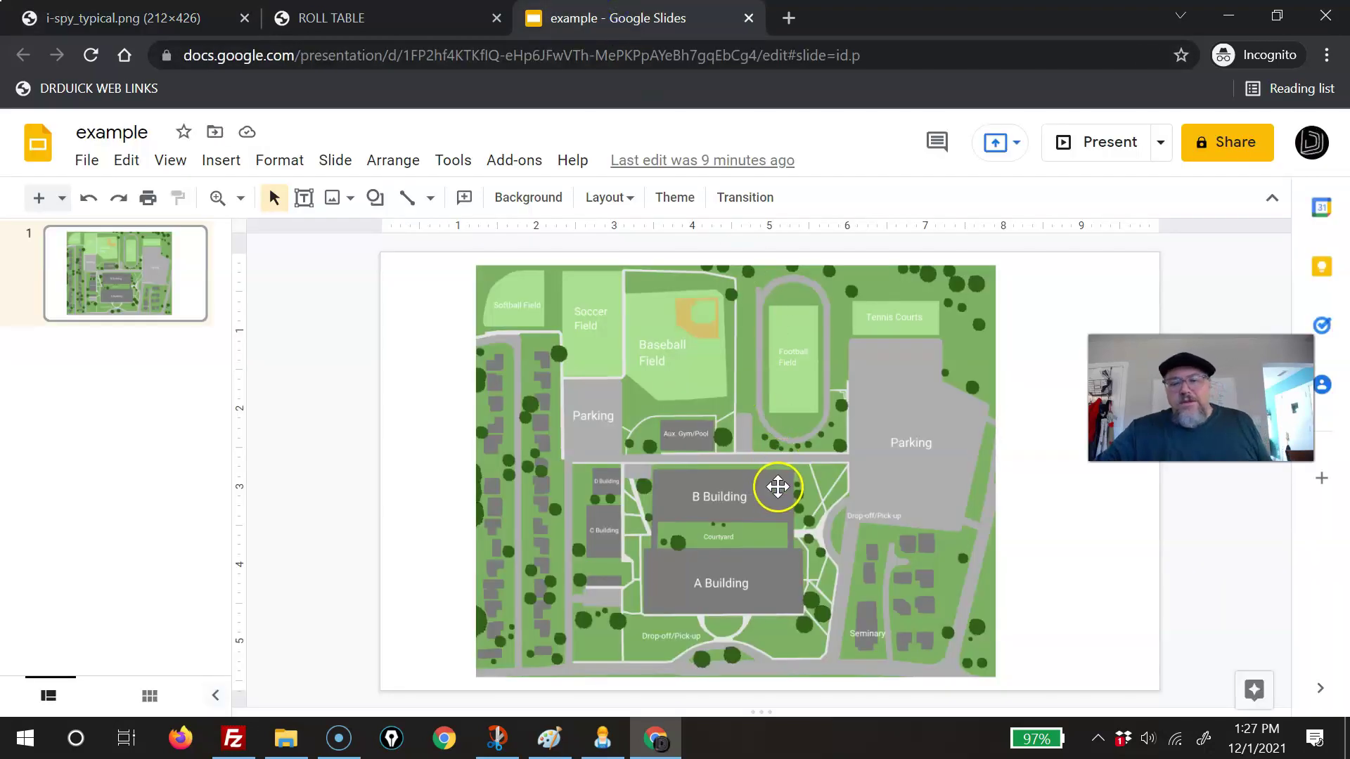
Step: Paste the spy silhouette onto the map and shrink it to a small token beside Seminary
key("ctrl+v")
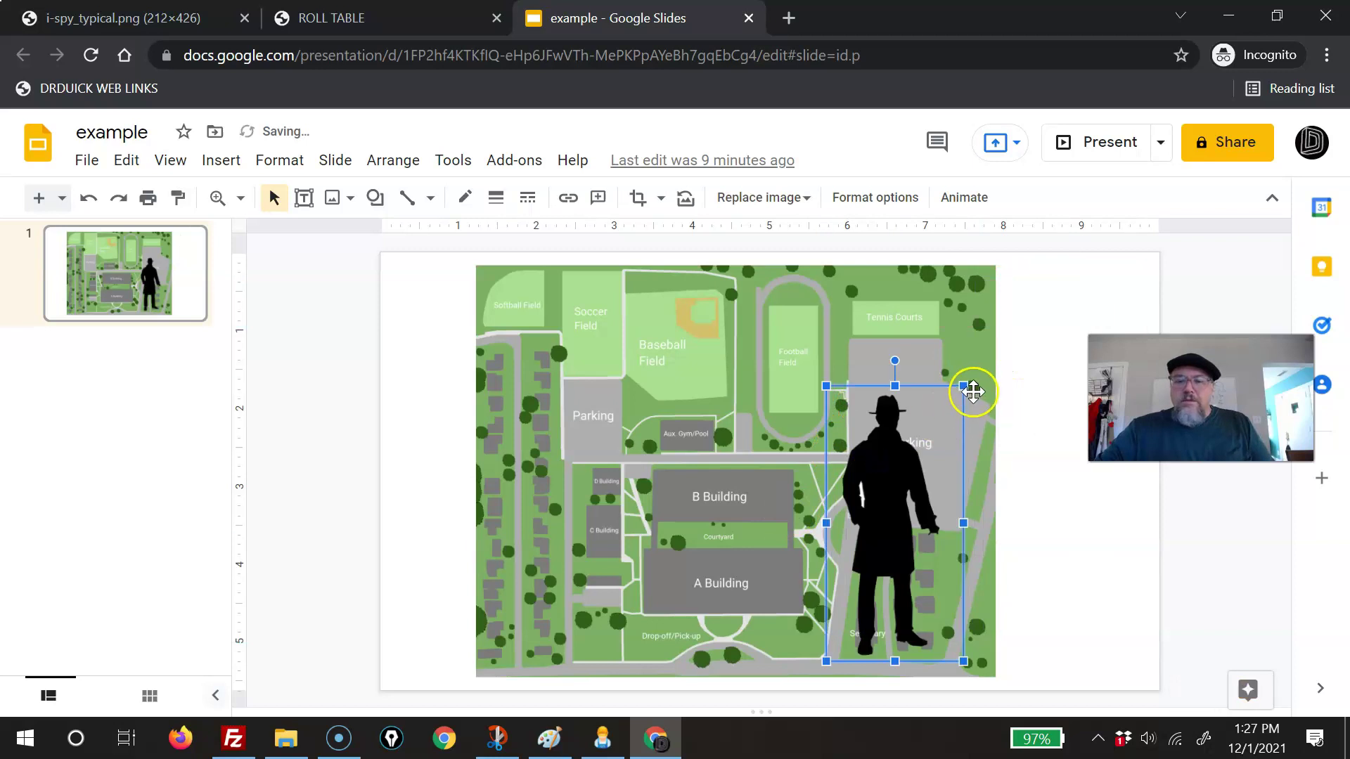
left_click_drag(967, 383, 873, 565)
left_click_drag(846, 619, 922, 625)
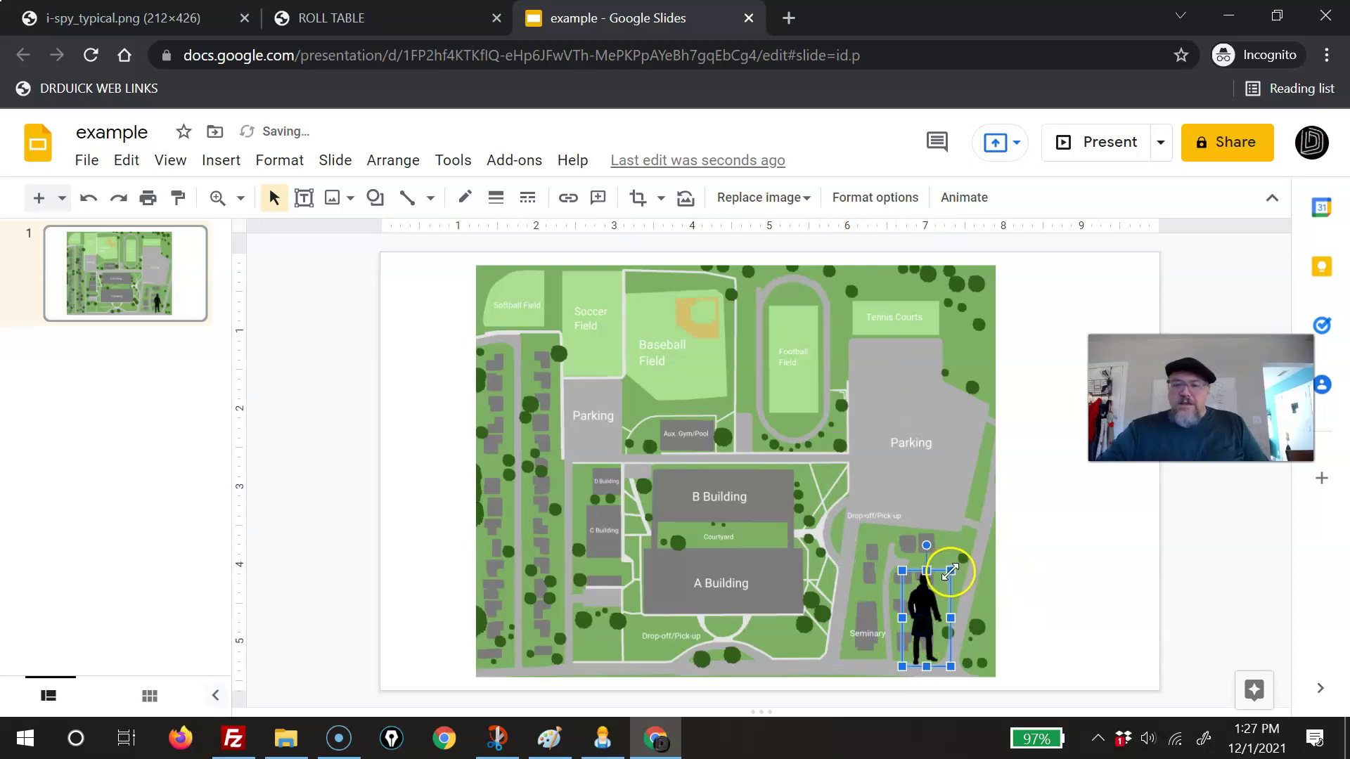
left_click_drag(950, 570, 943, 583)
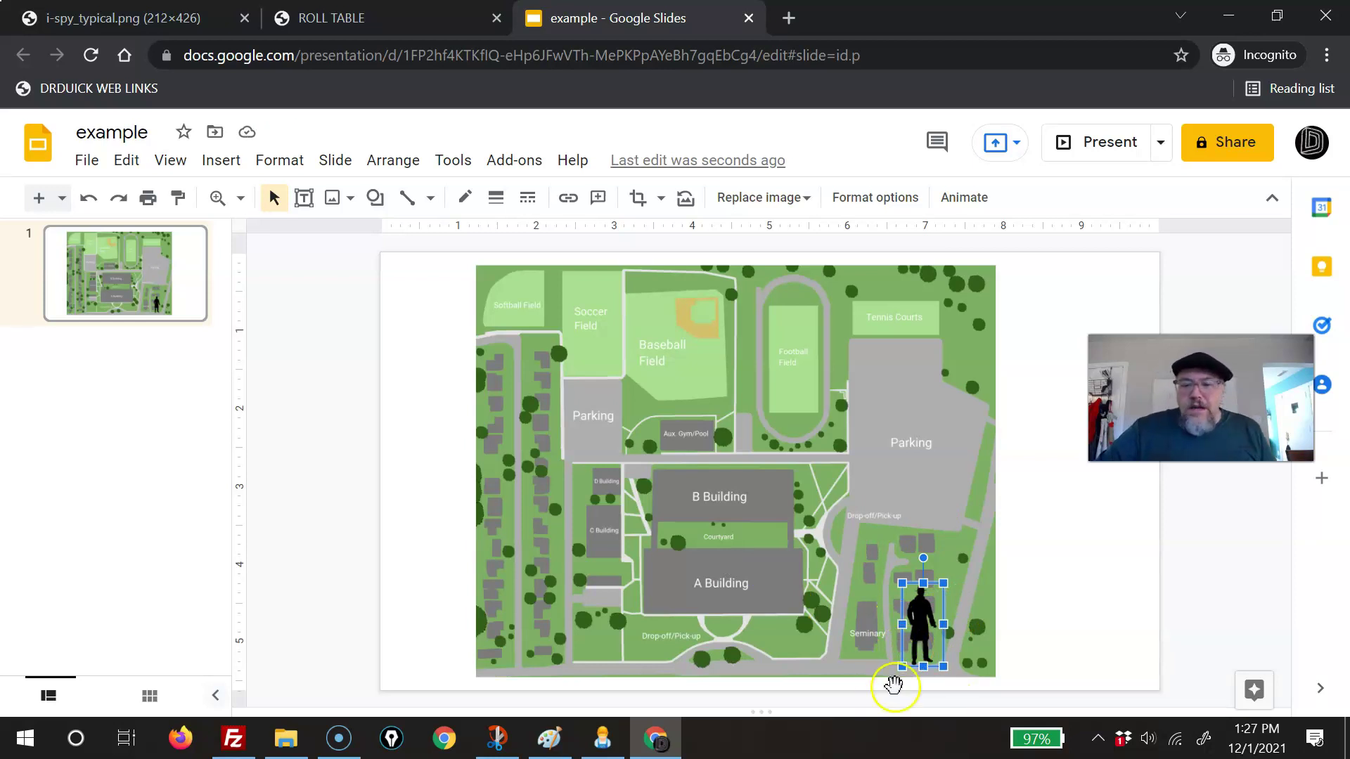
left_click_drag(918, 612, 947, 637)
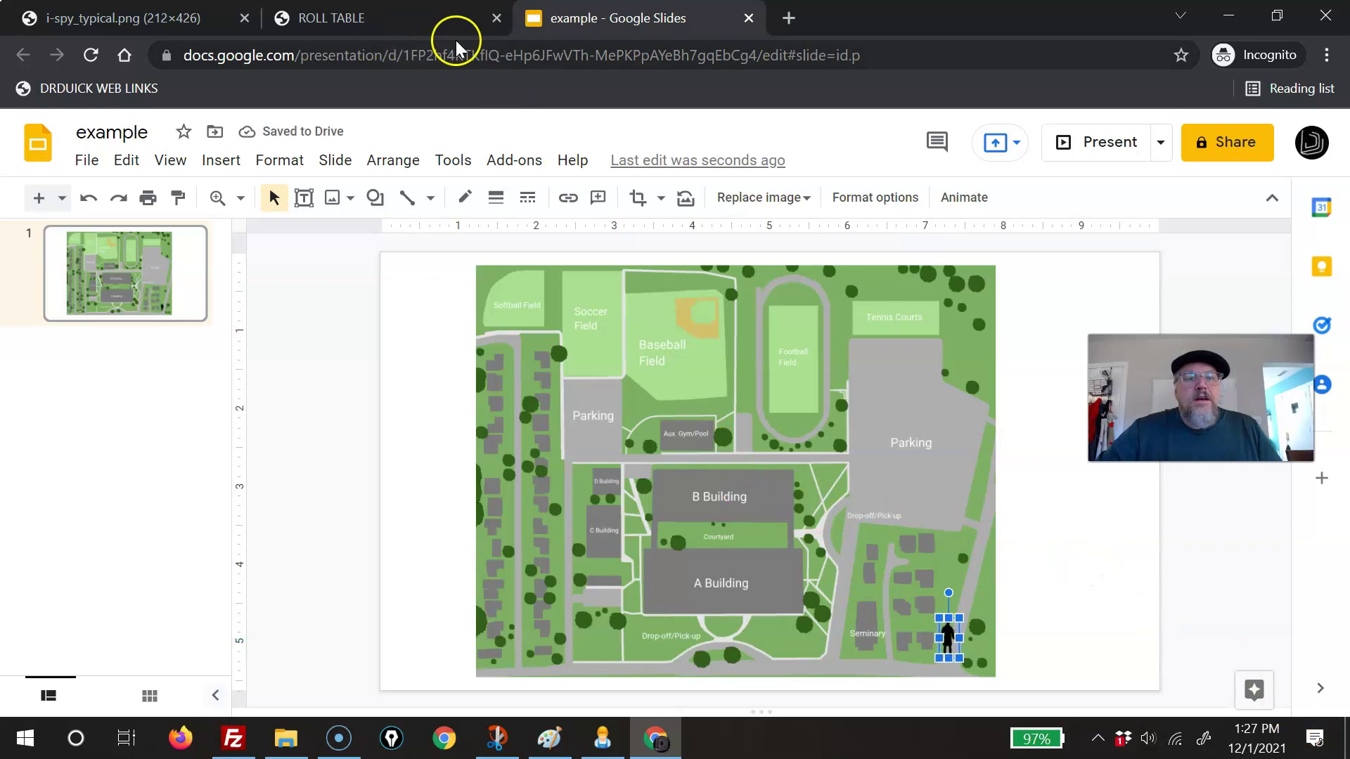
left_click(116, 19)
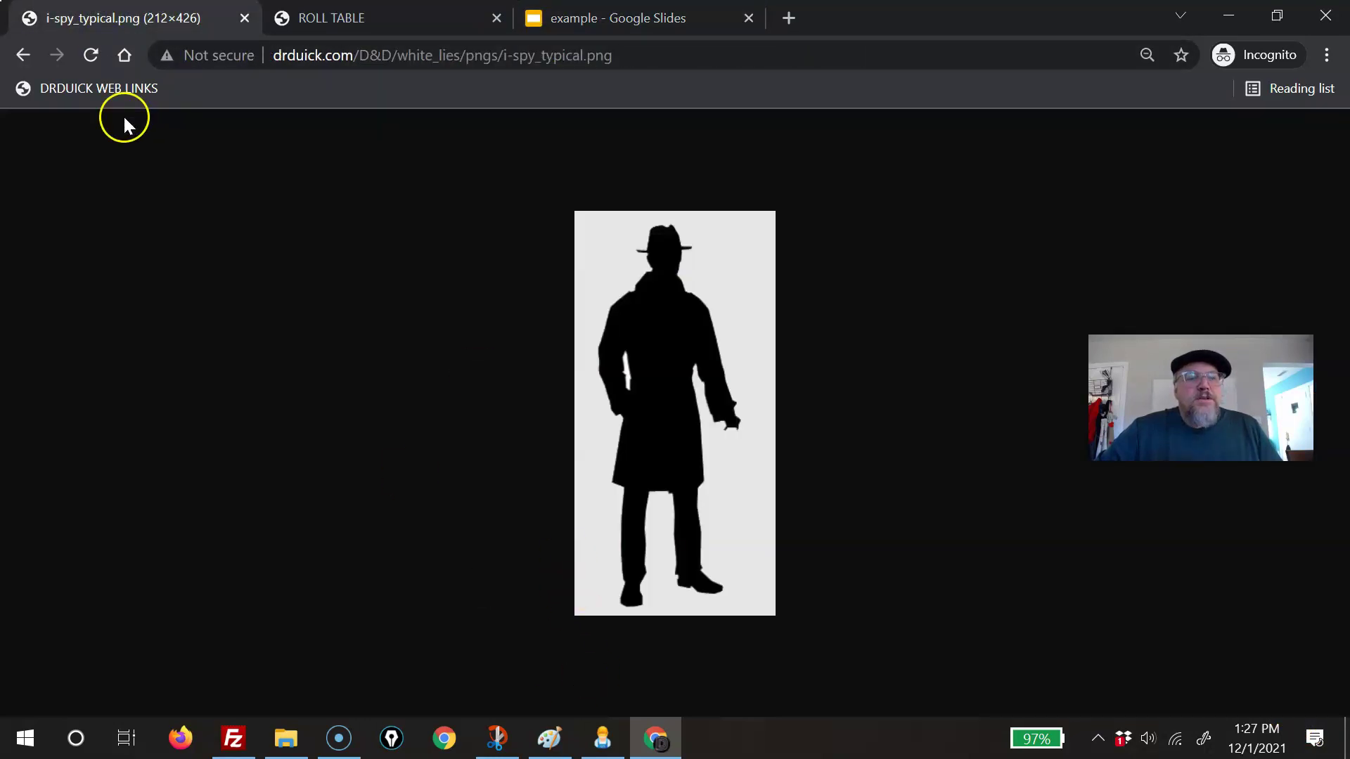
Step: Open i_guard_security.png from the PNG listing and copy the guard image
left_click(24, 55)
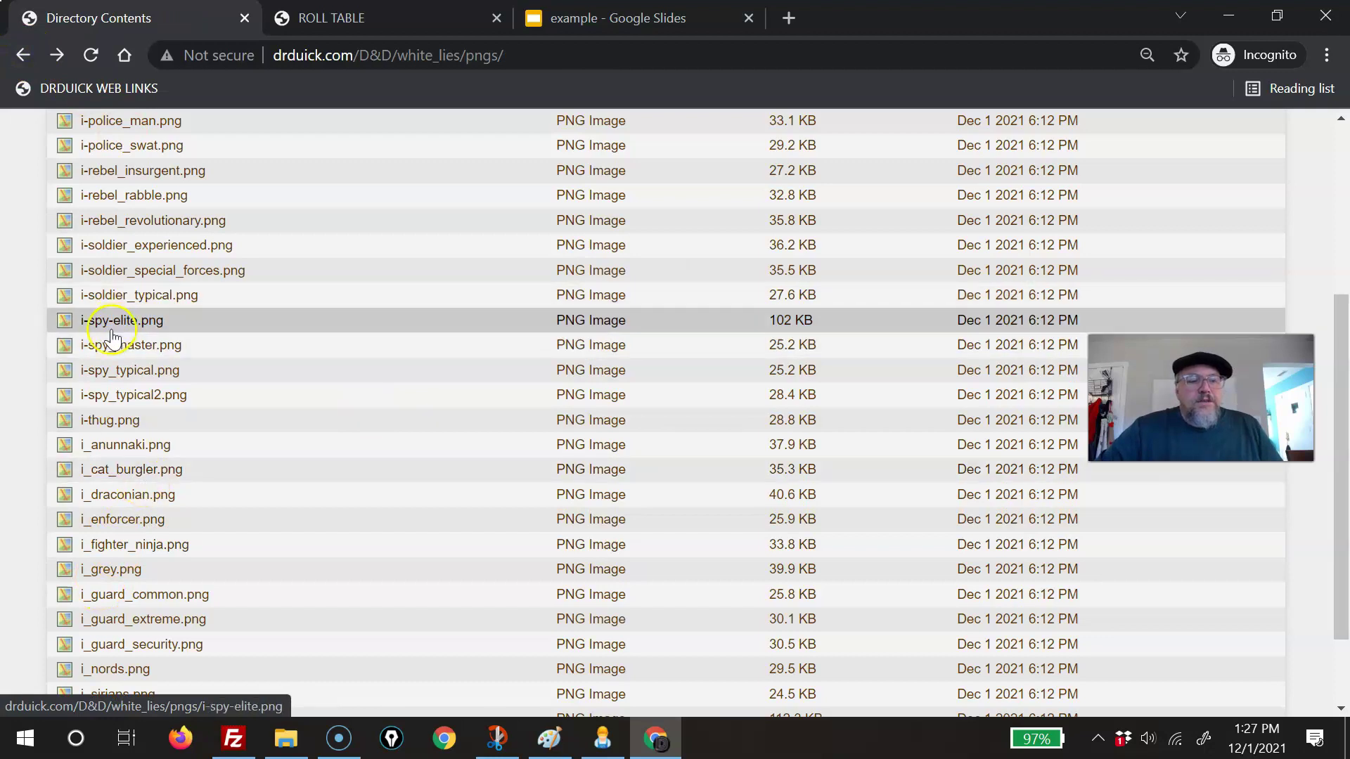
left_click(143, 648)
right_click(651, 386)
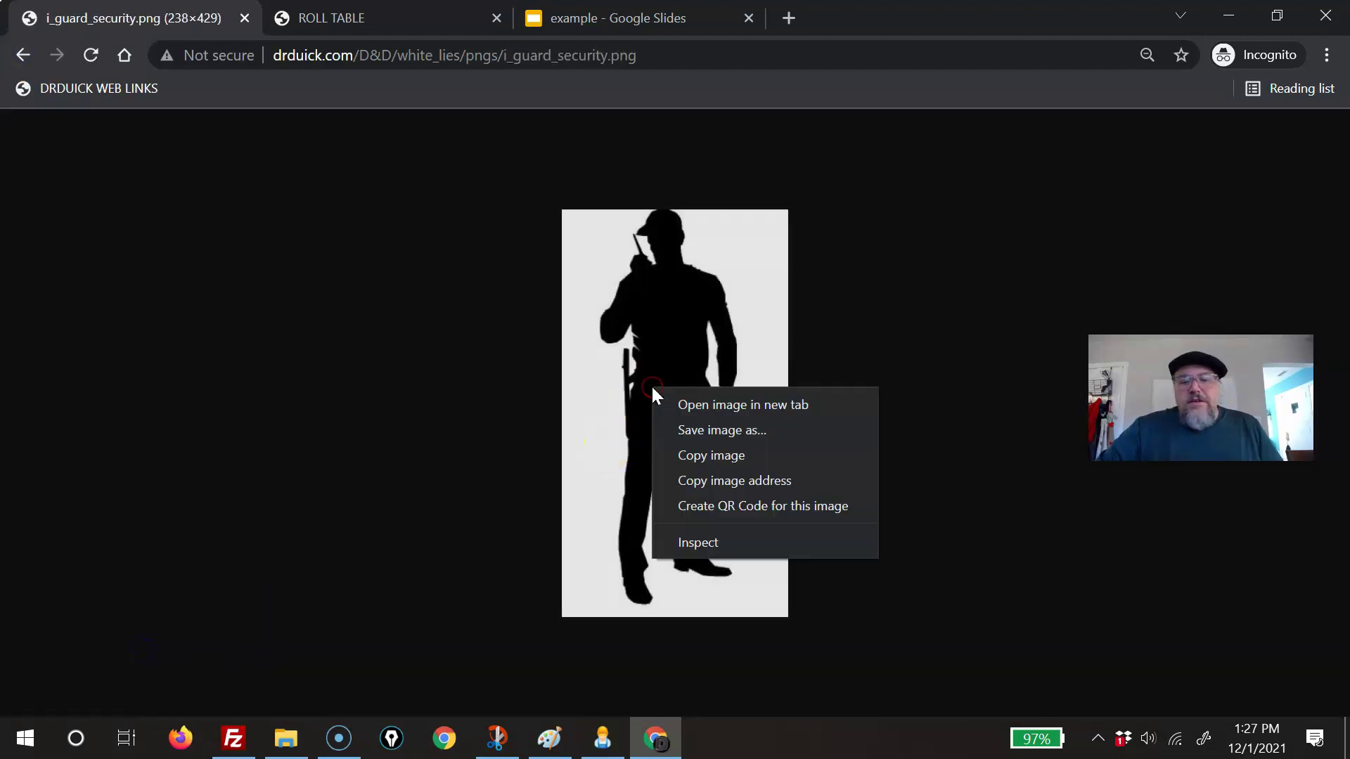
left_click(665, 443)
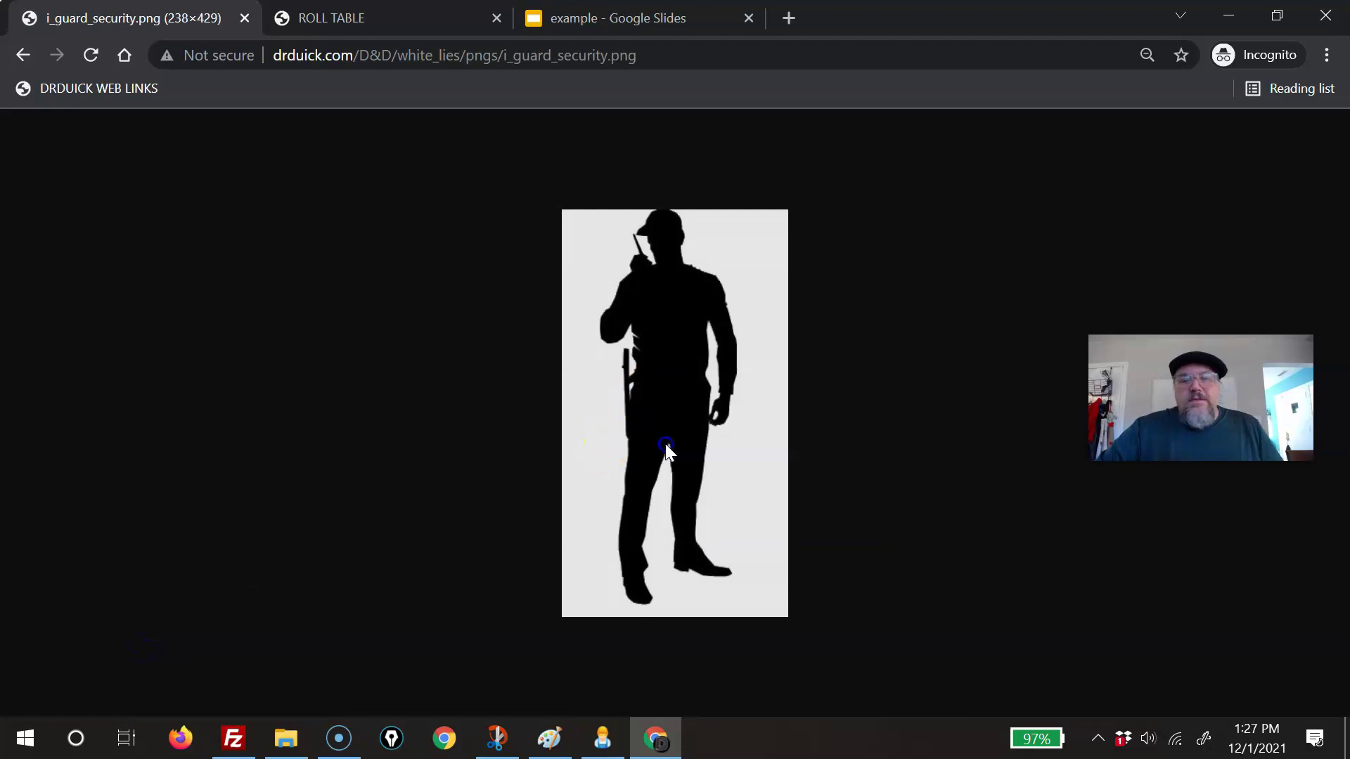
Step: Paste the copied security guard silhouette onto the example slide
left_click(624, 12)
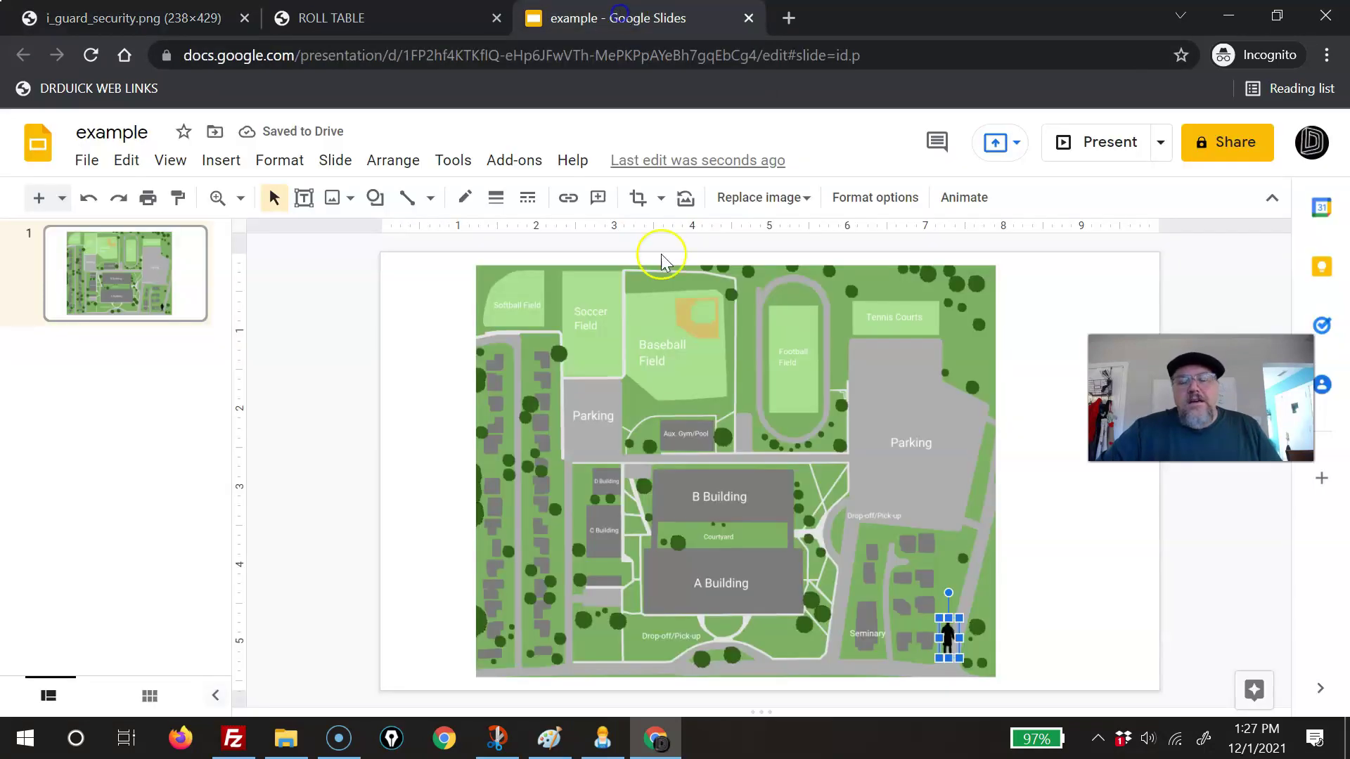
right_click(562, 446)
mouse_move(564, 450)
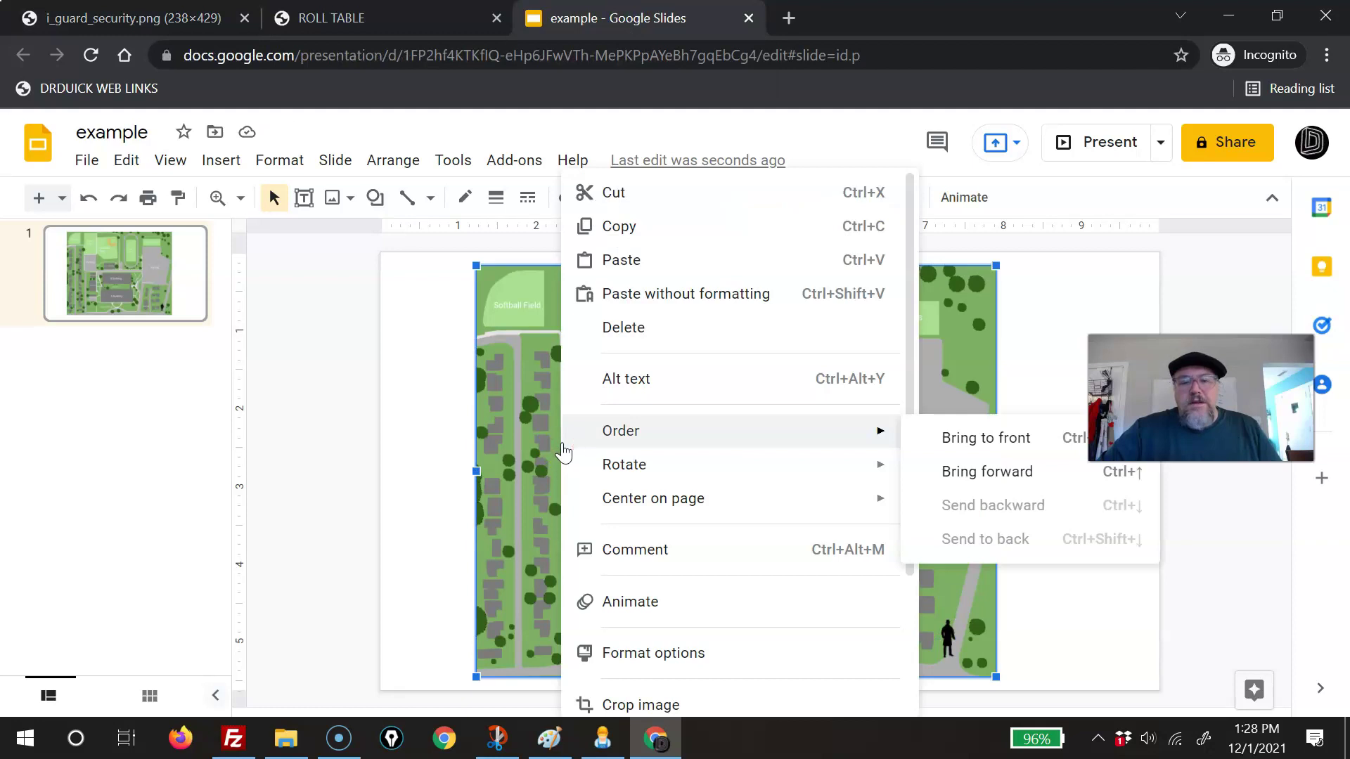
left_click(598, 260)
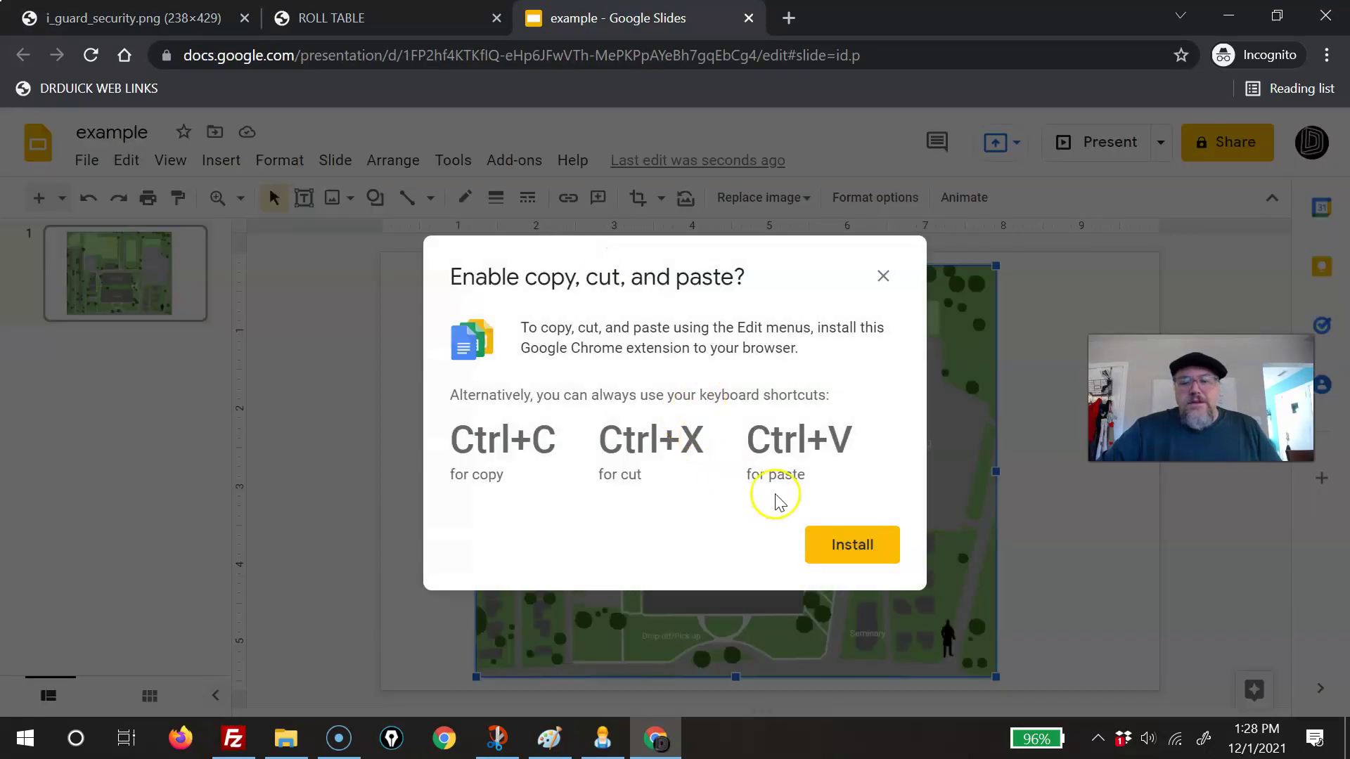
left_click(883, 279)
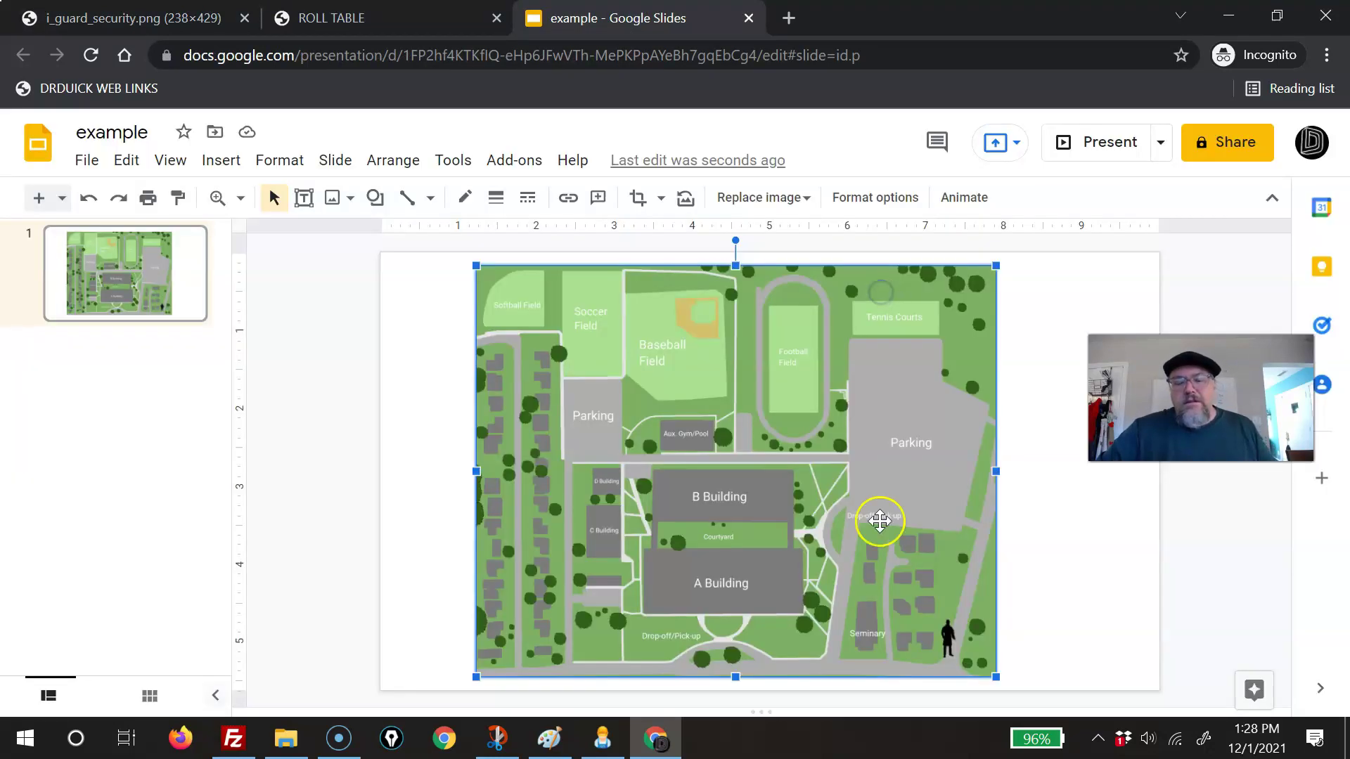
key("ctrl+v")
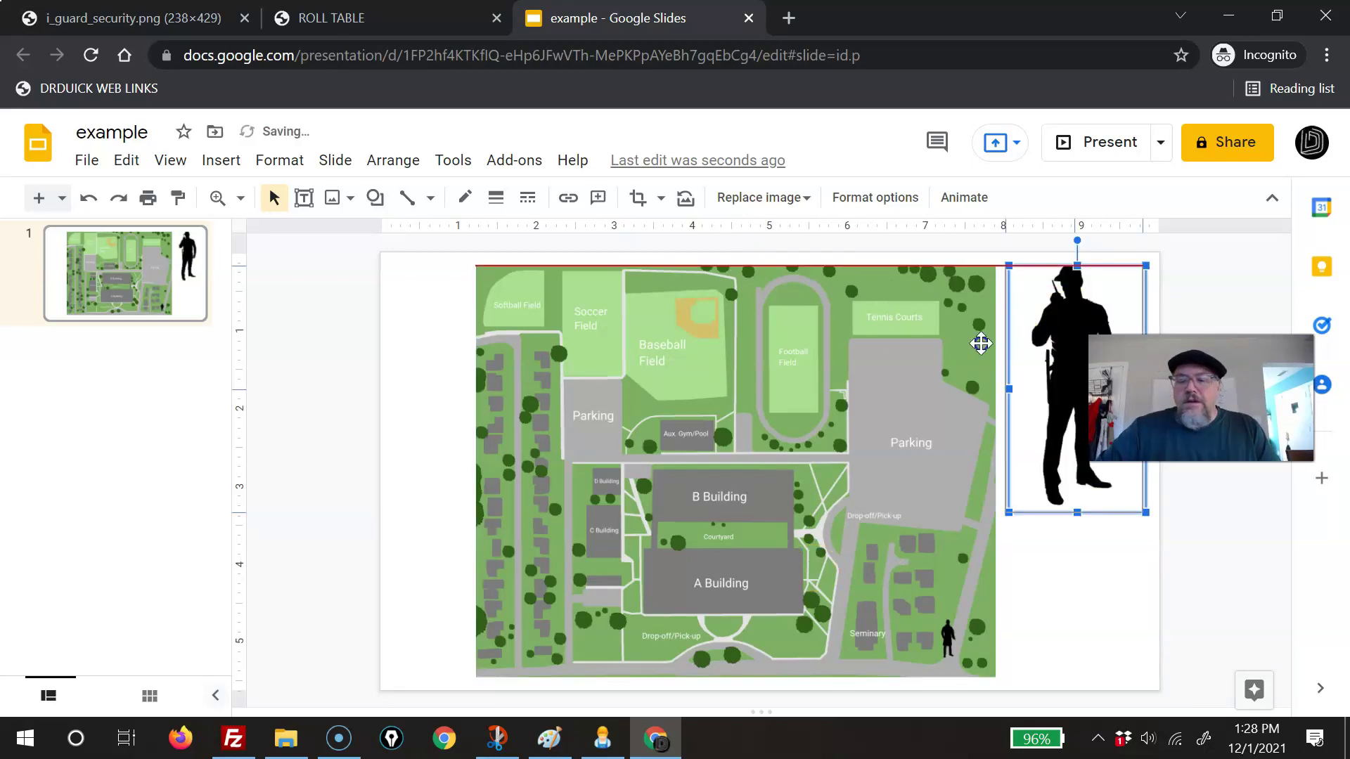
Step: Move the guard beside C Building, shrink it to token size, and close the presentation
left_click_drag(981, 344, 548, 541)
left_click(699, 465)
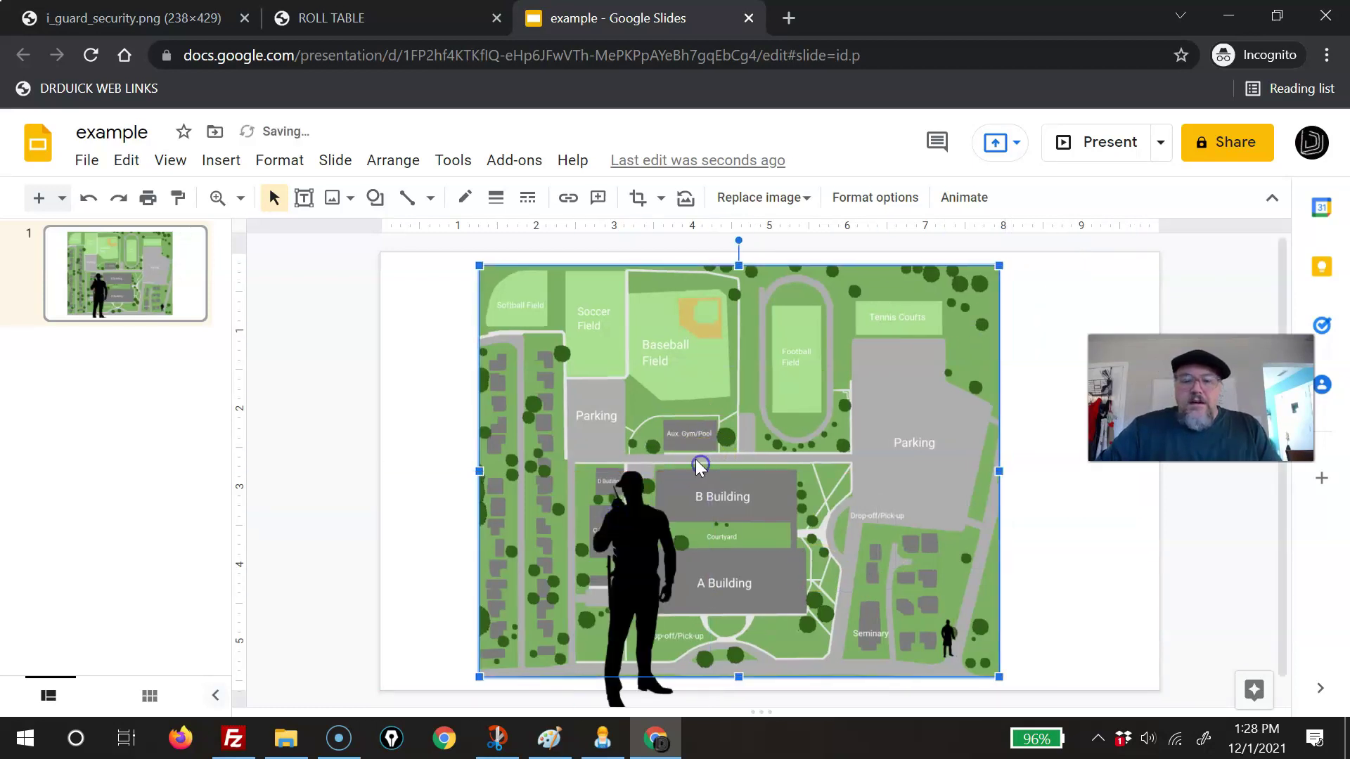
left_click(633, 497)
left_click_drag(626, 521, 587, 420)
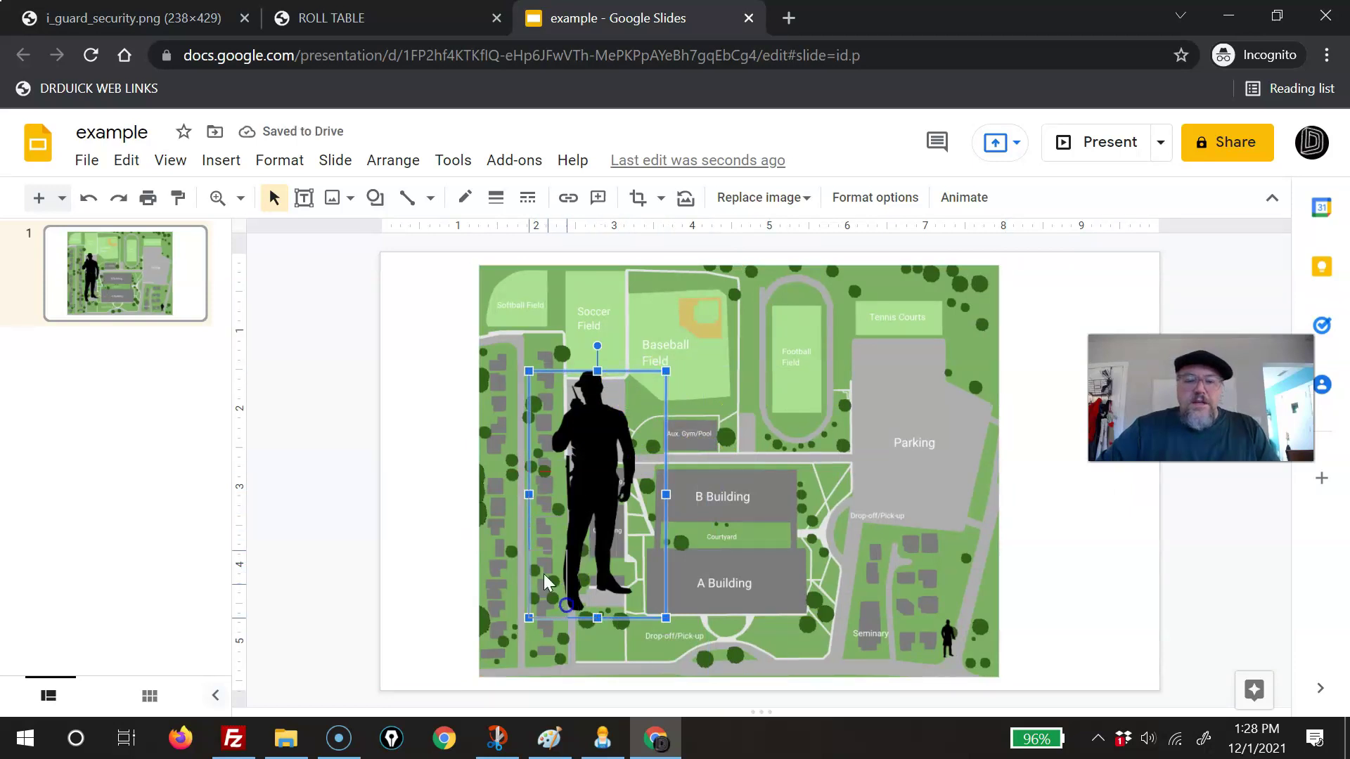
left_click_drag(547, 582, 536, 609)
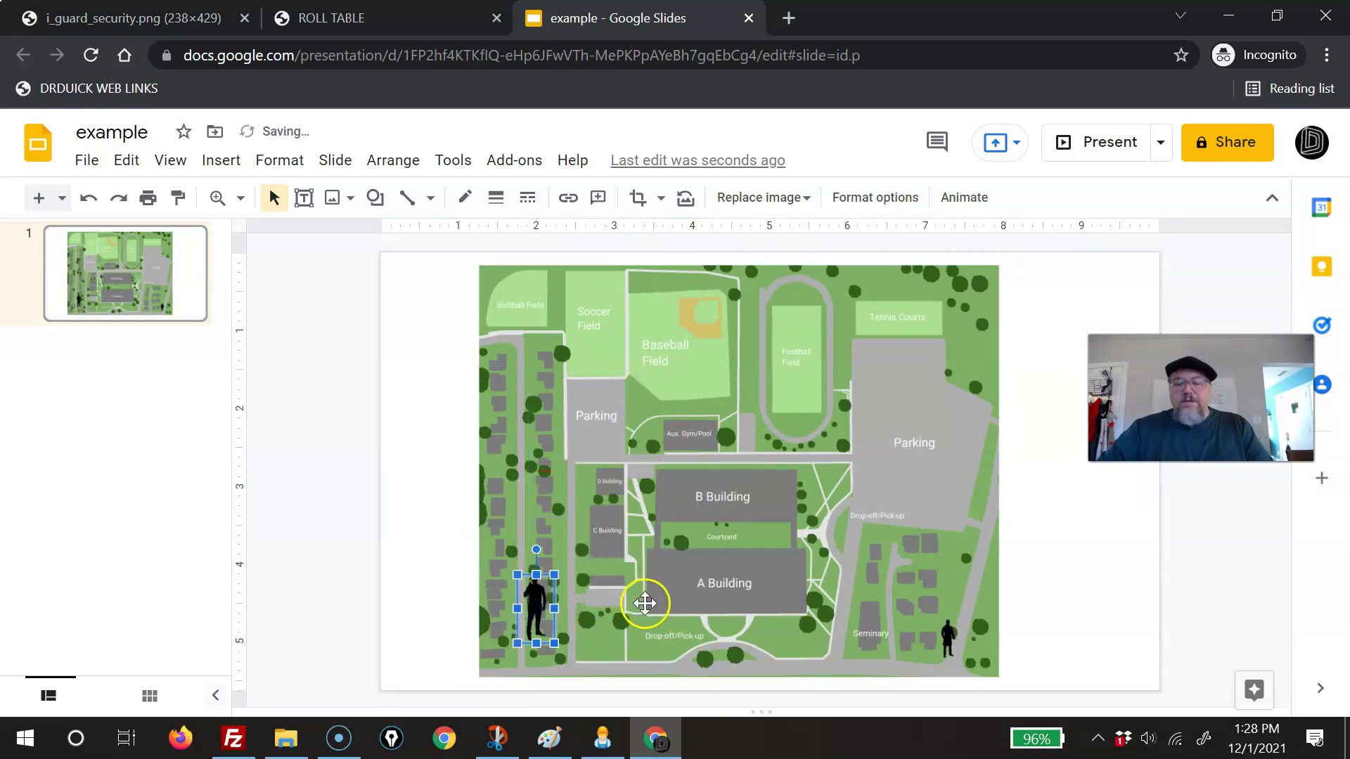
left_click(747, 19)
left_click(178, 15)
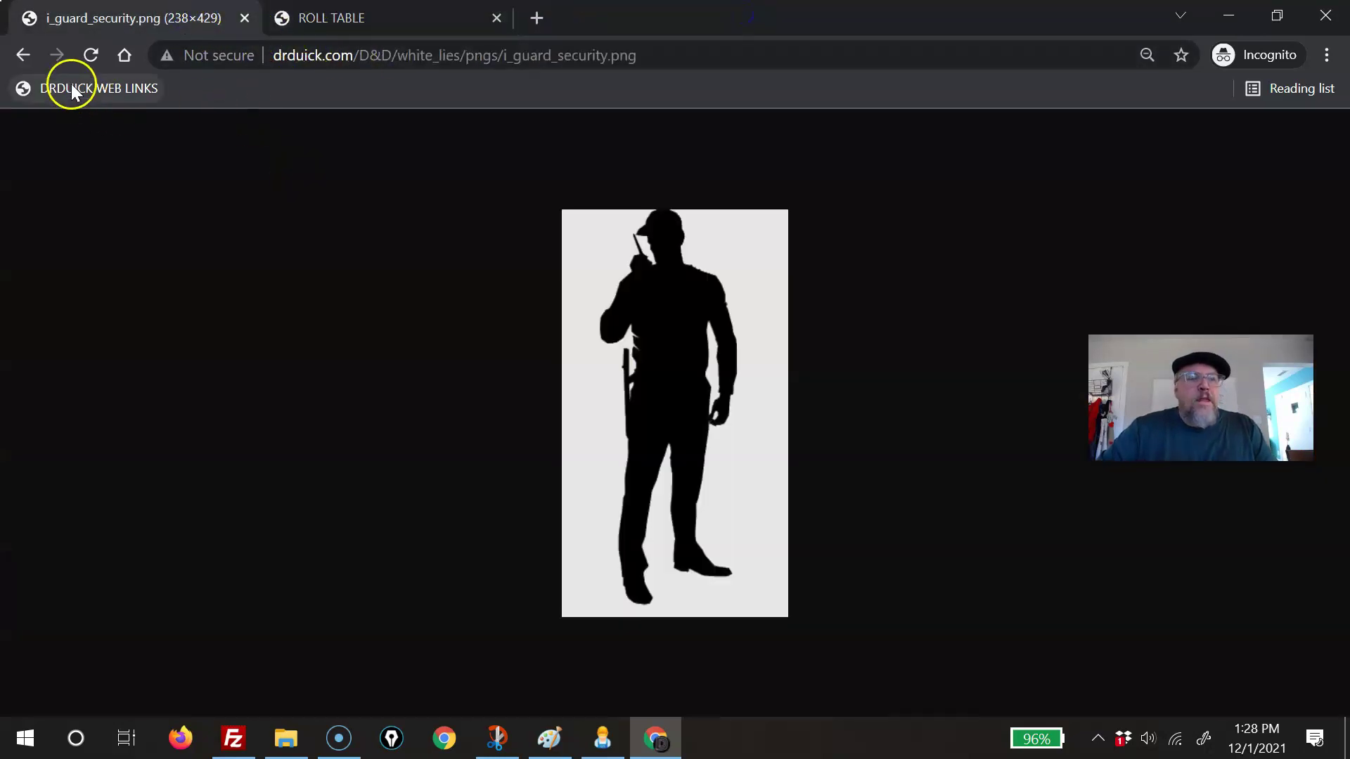
Step: Go back to the DM page and open the 1d6 Crits & Fumbles table in its own tab
left_click(24, 55)
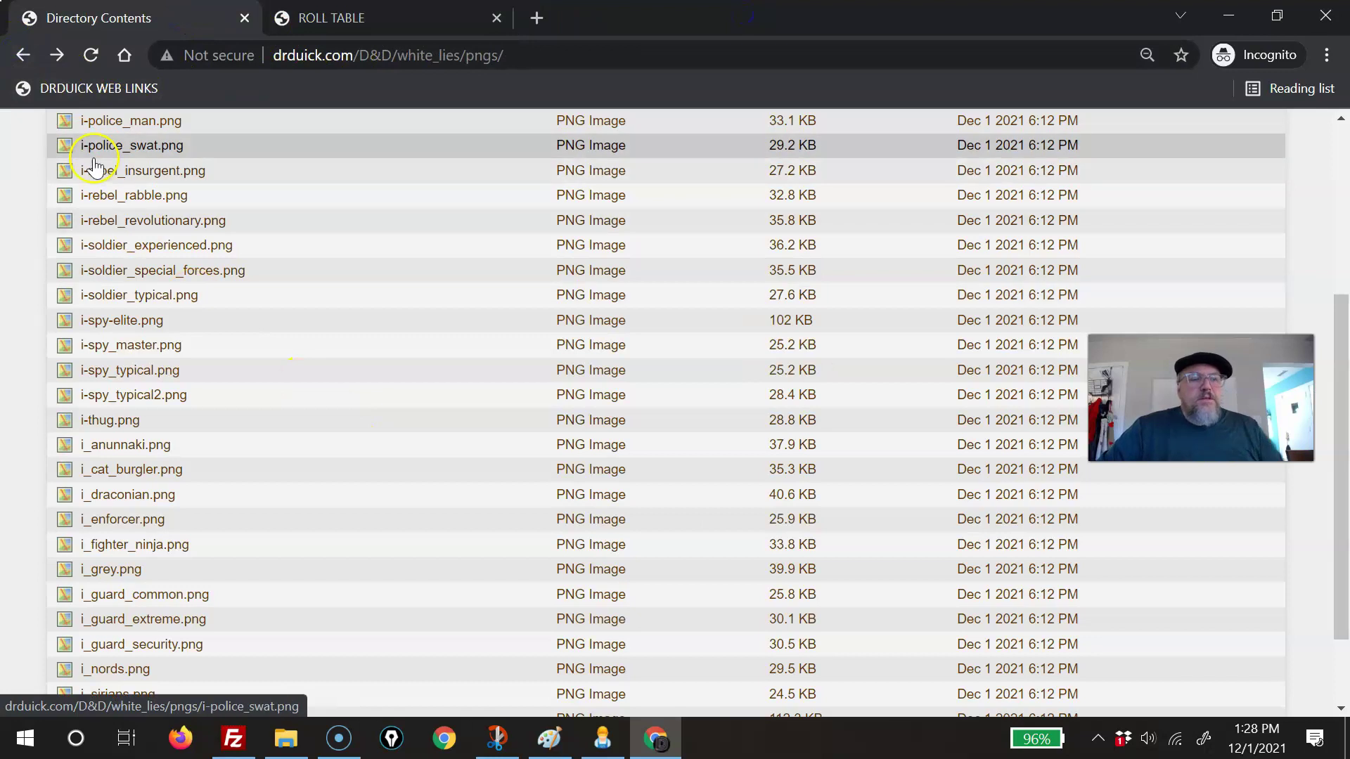
left_click(24, 55)
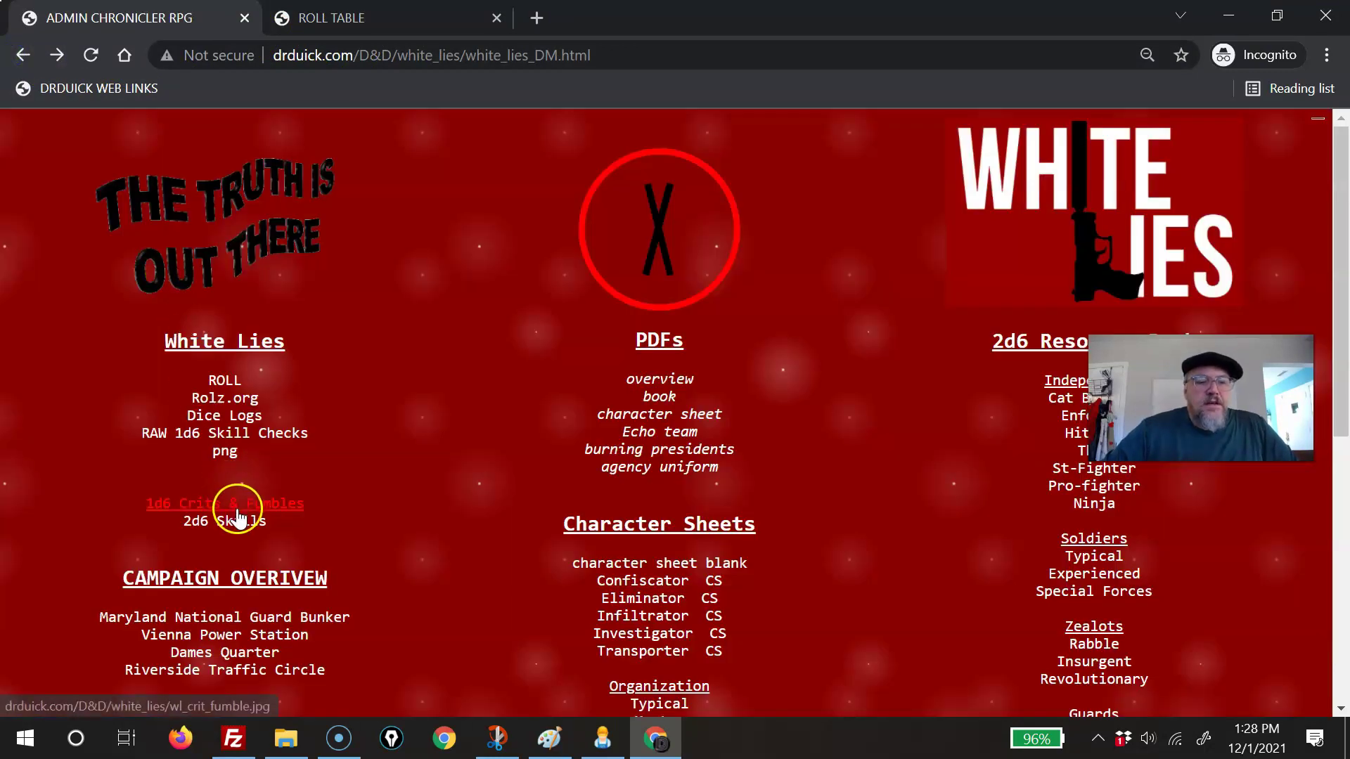
left_click(277, 509)
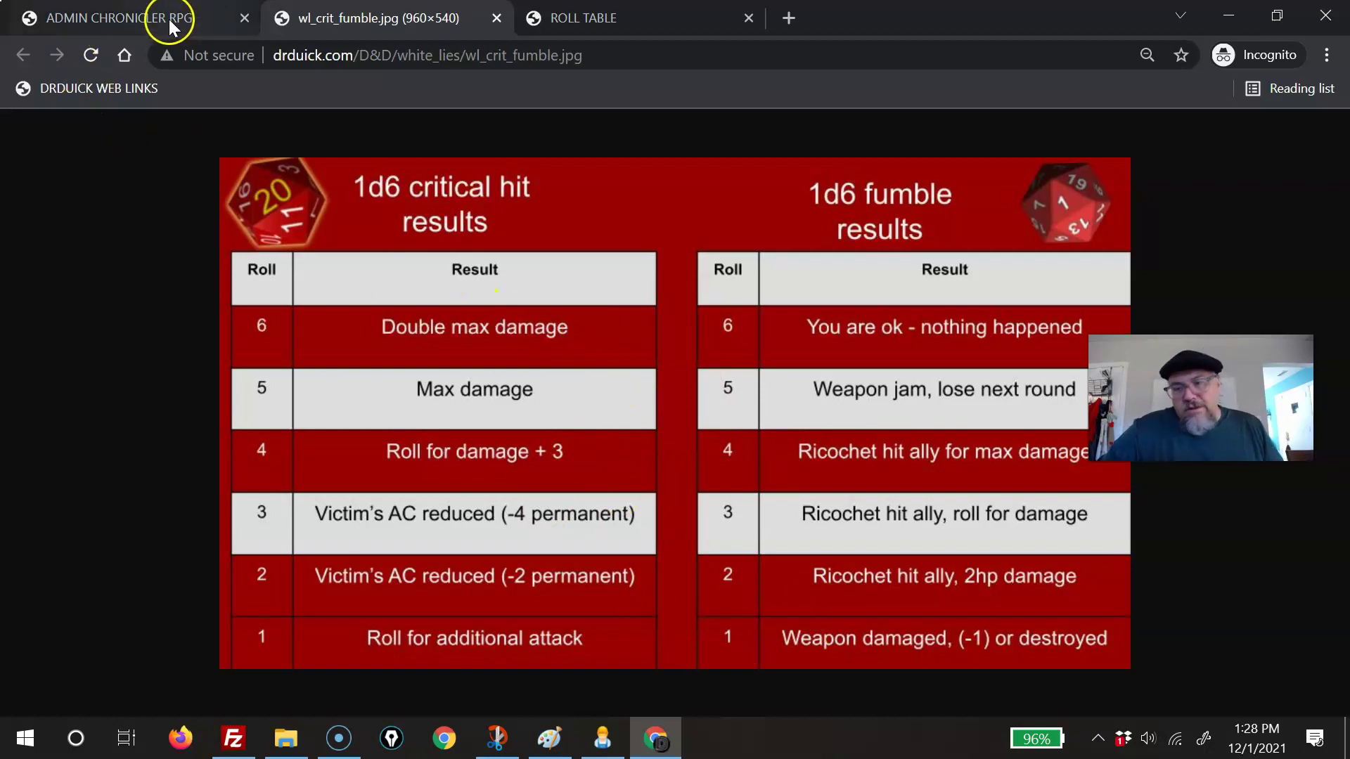
left_click(77, 11)
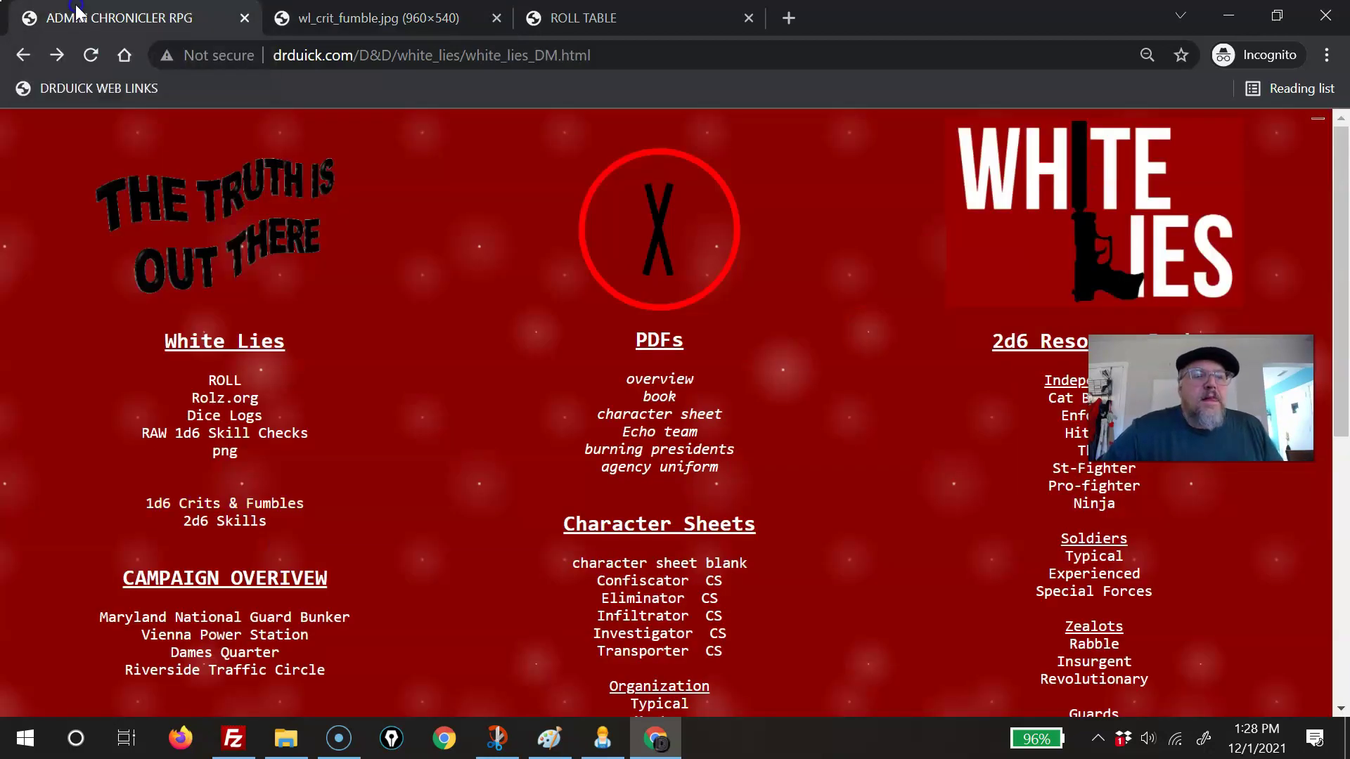
Step: Open the 2d6 Skills chart of skill checks and 3d6 ability scores, then return
left_click(243, 522)
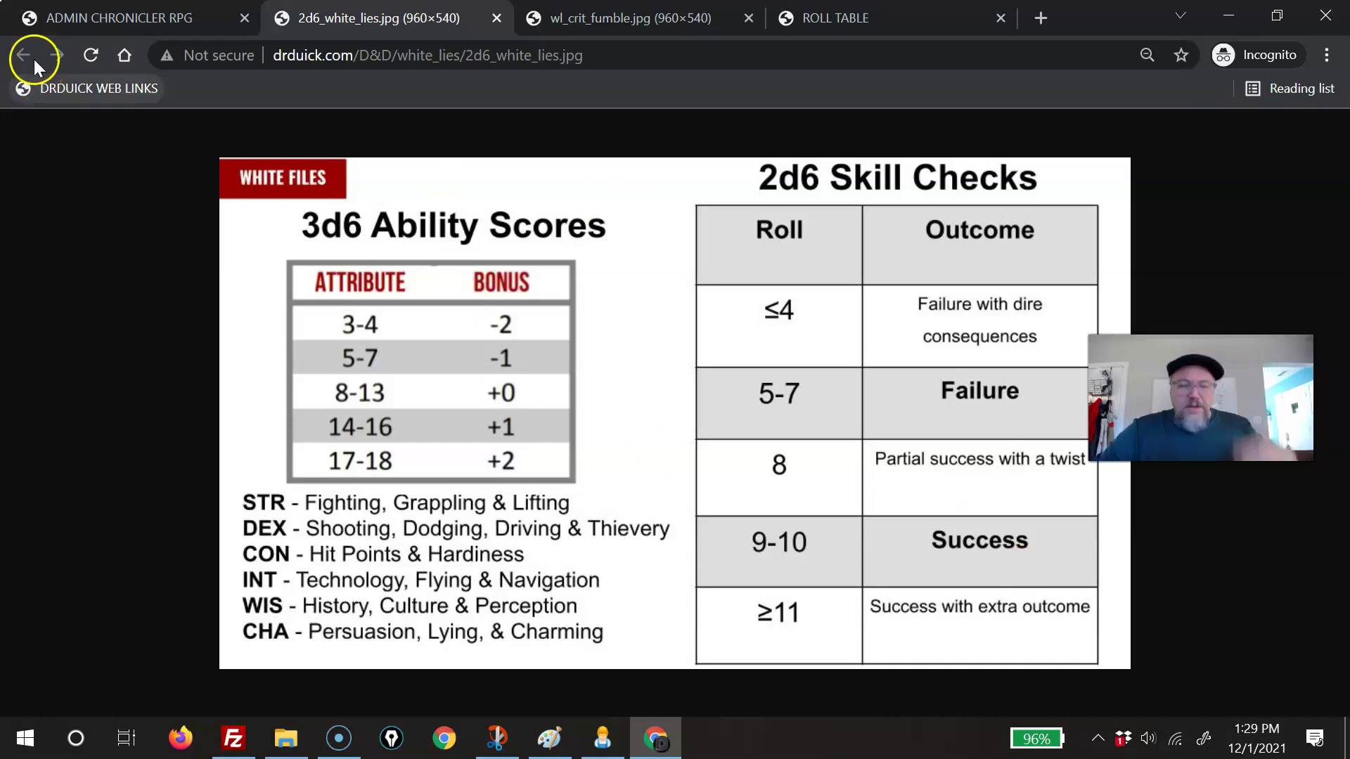
left_click(156, 18)
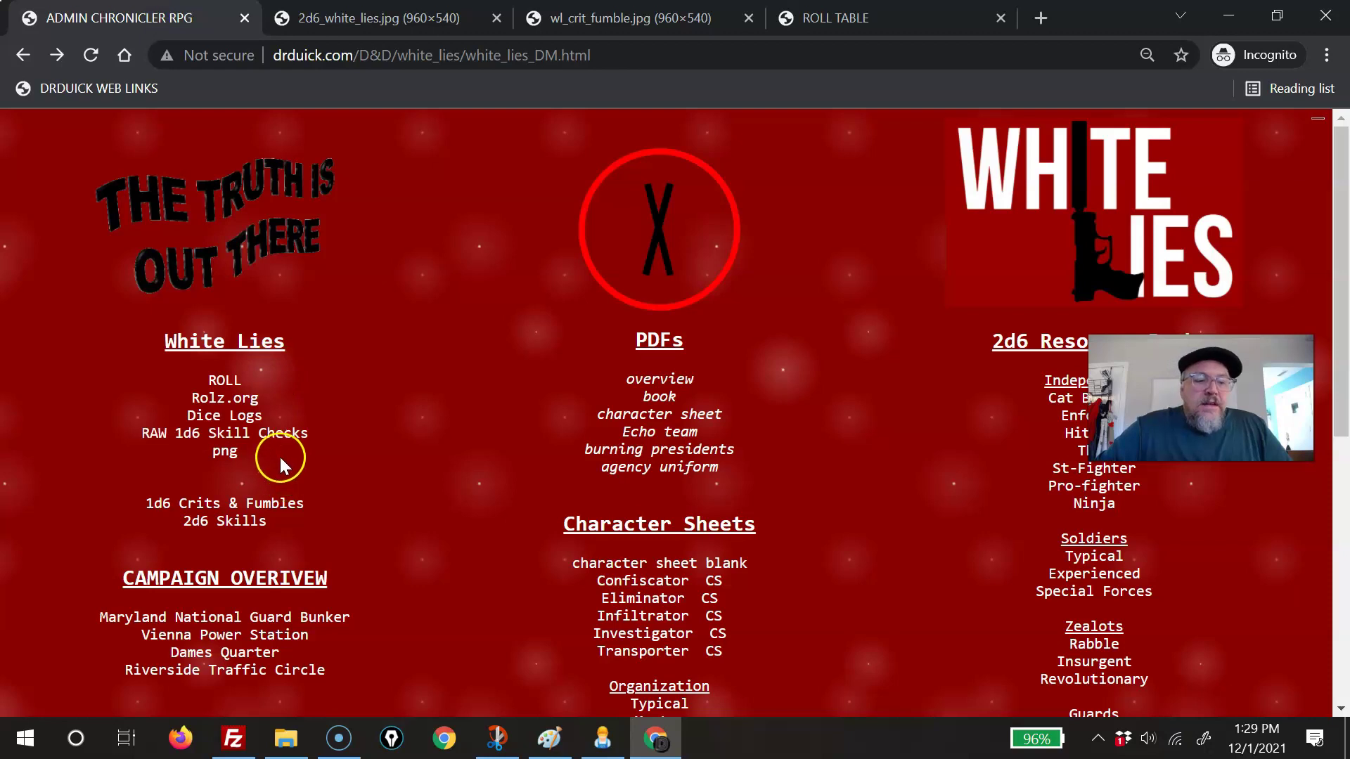
Step: Open the White_Lies_Action_Checks PDF from the RAW 1d6 Skill Checks link
left_click(281, 434)
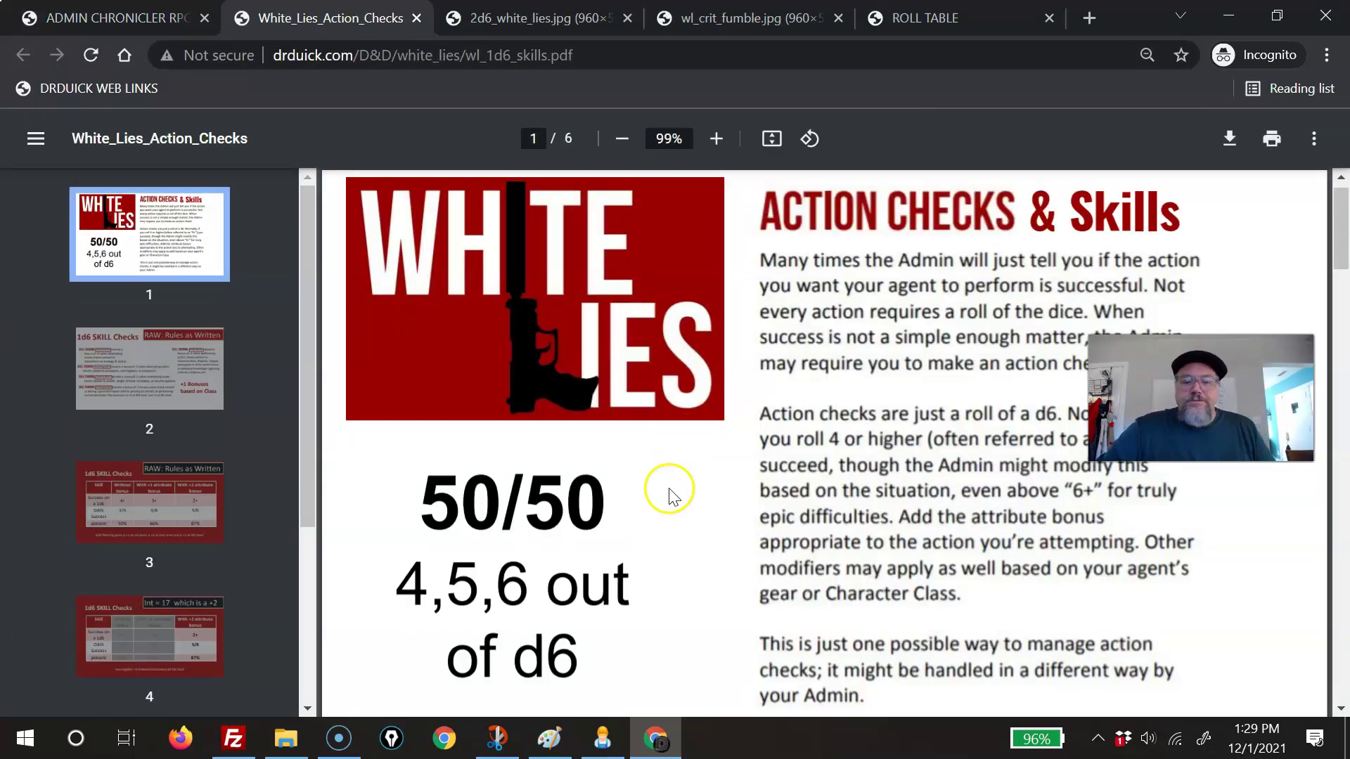
scroll(809, 303, "down", 2)
scroll(776, 361, "up", 2)
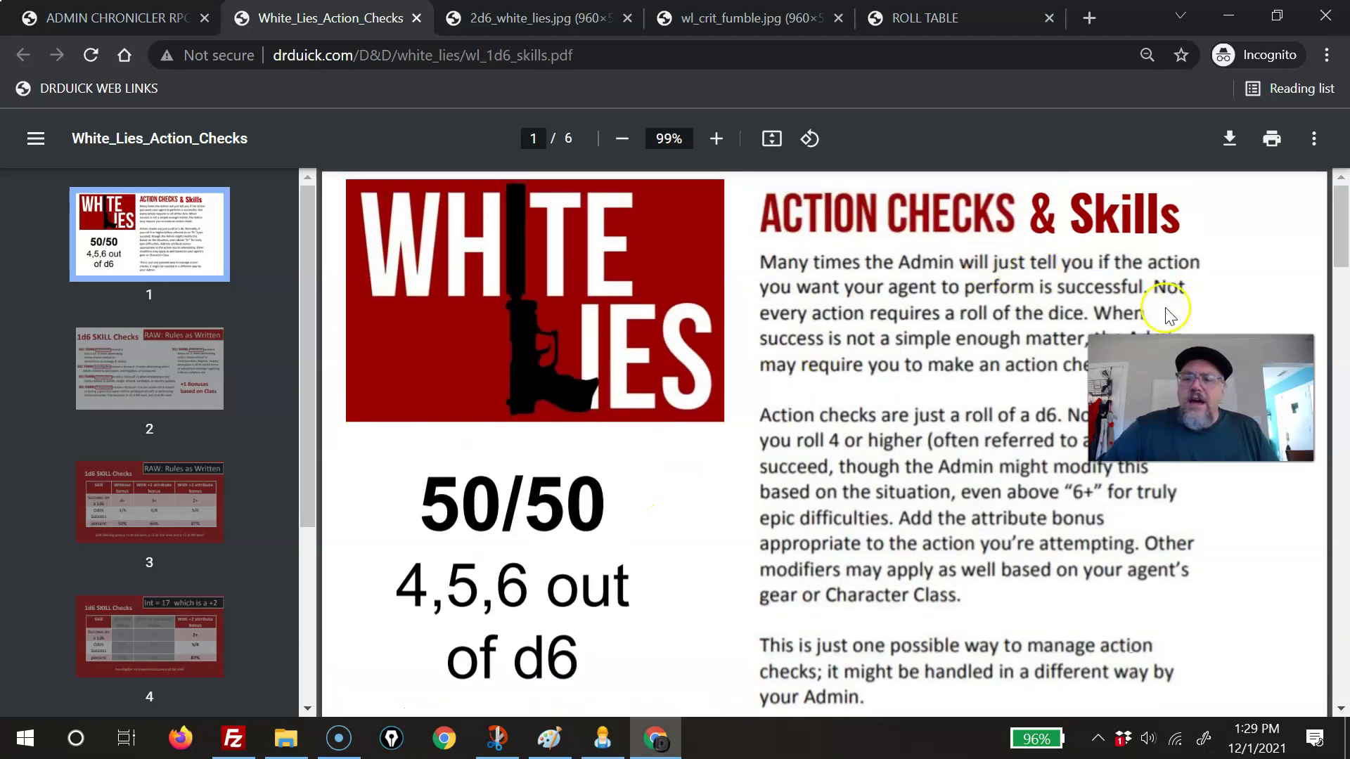
left_click_drag(1195, 394, 1232, 435)
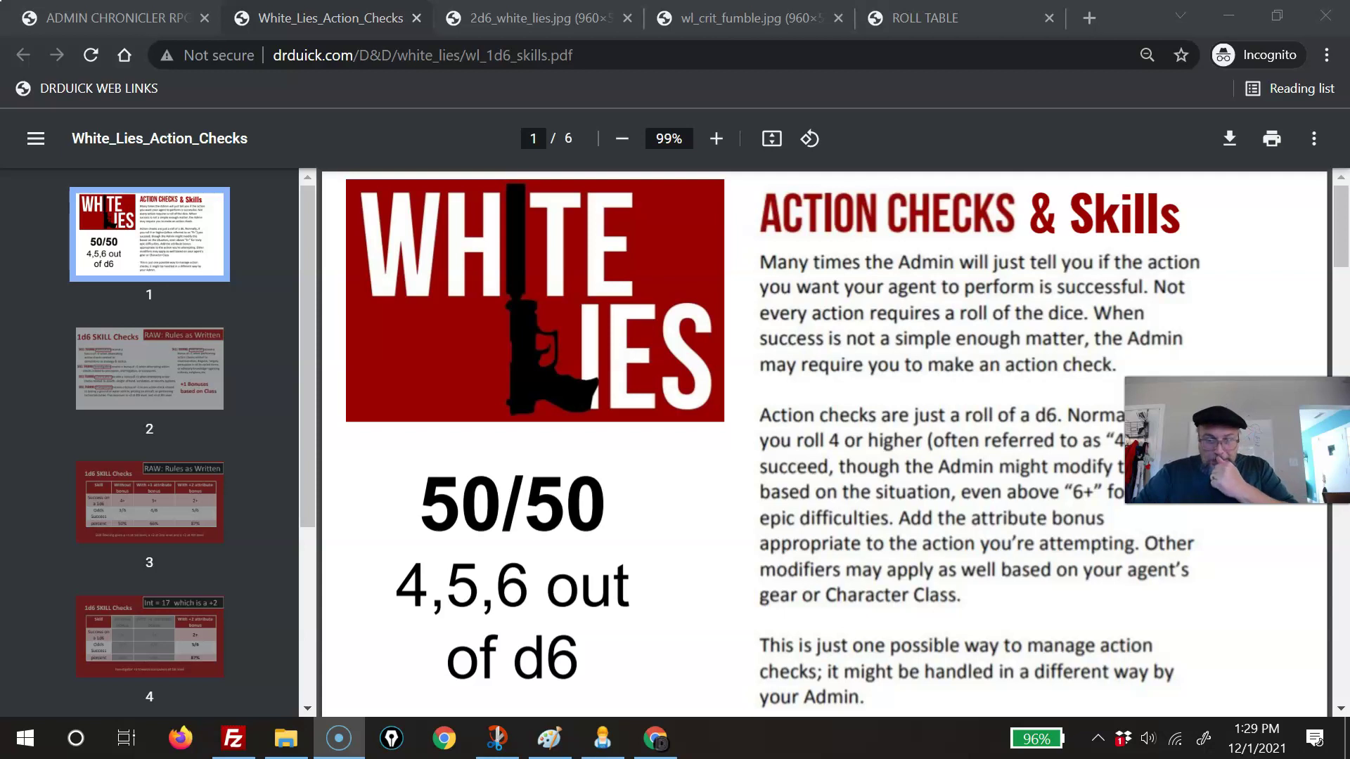
left_click_drag(1232, 435, 1190, 283)
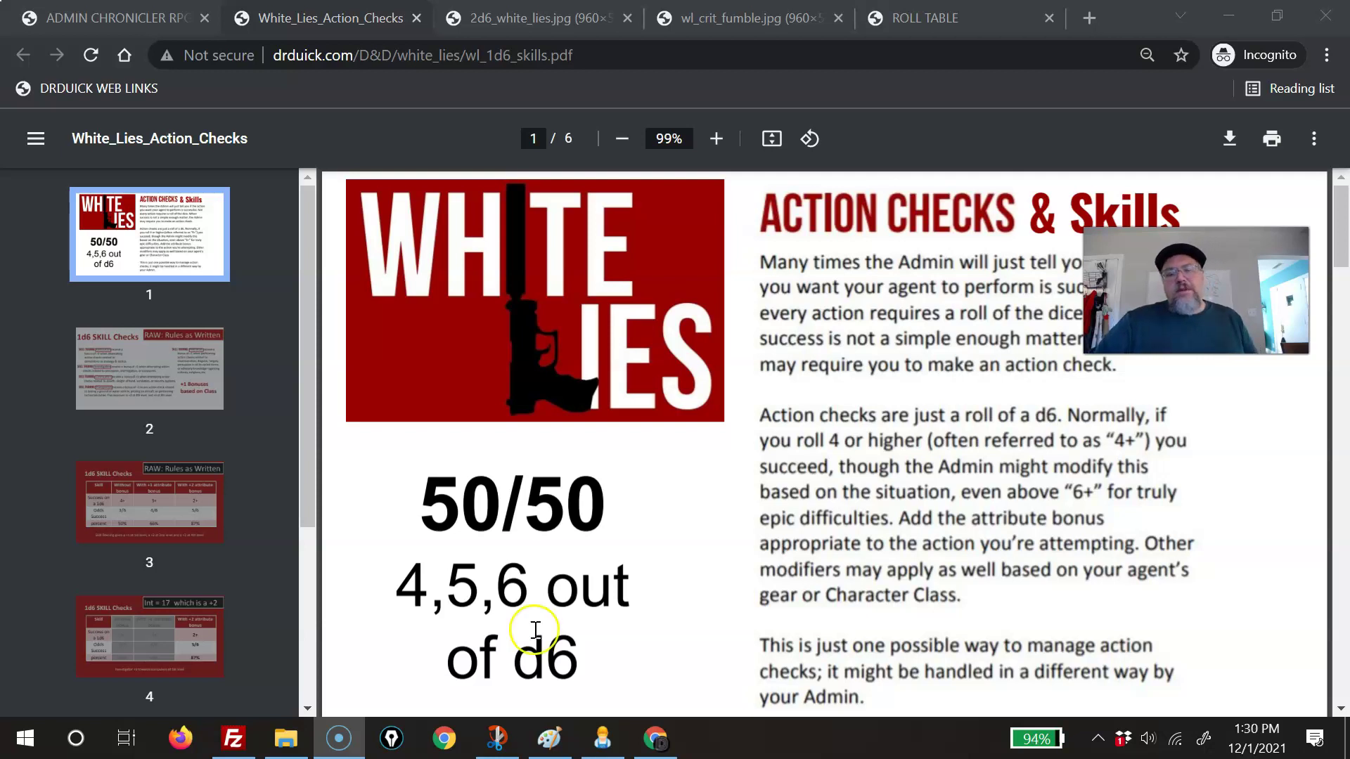
Step: Turn to page 2, the 1d6 SKILL Checks class bonuses
left_click(146, 376)
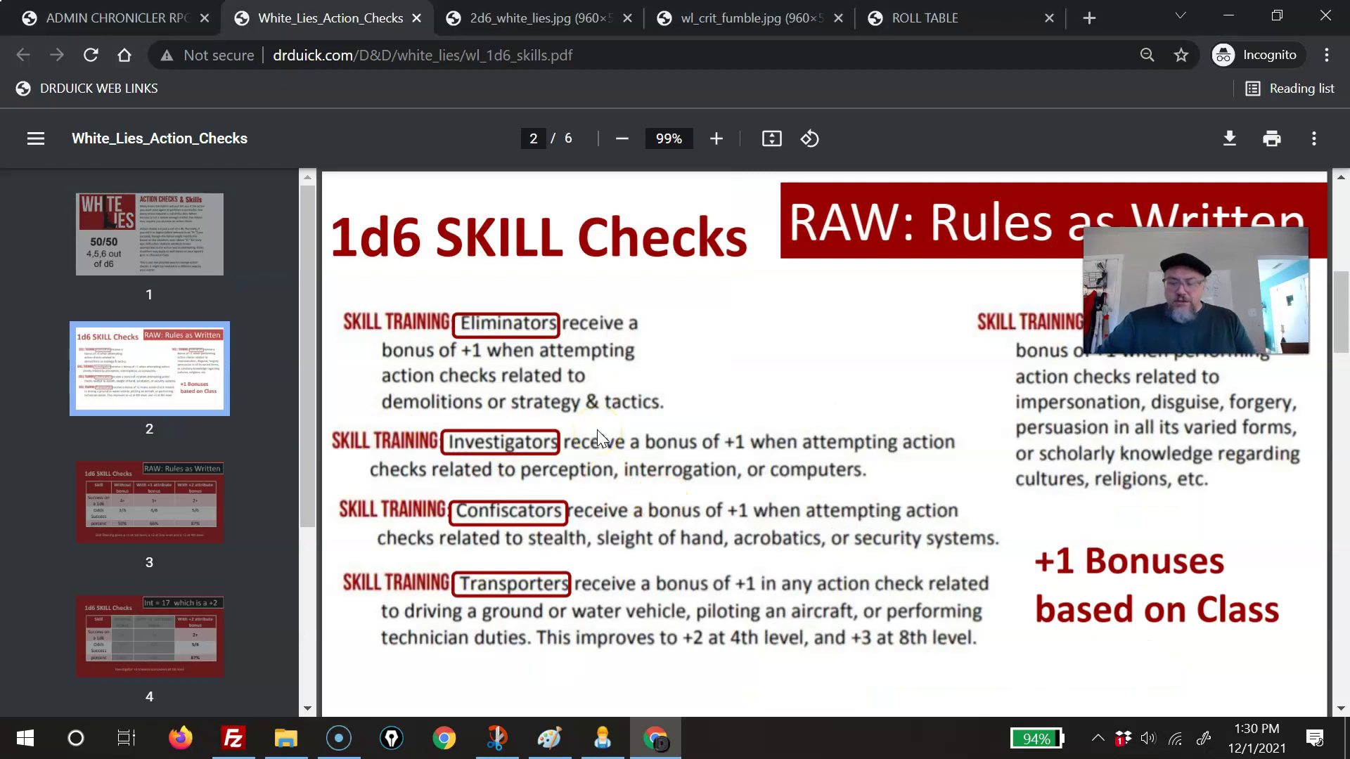
left_click(1098, 345)
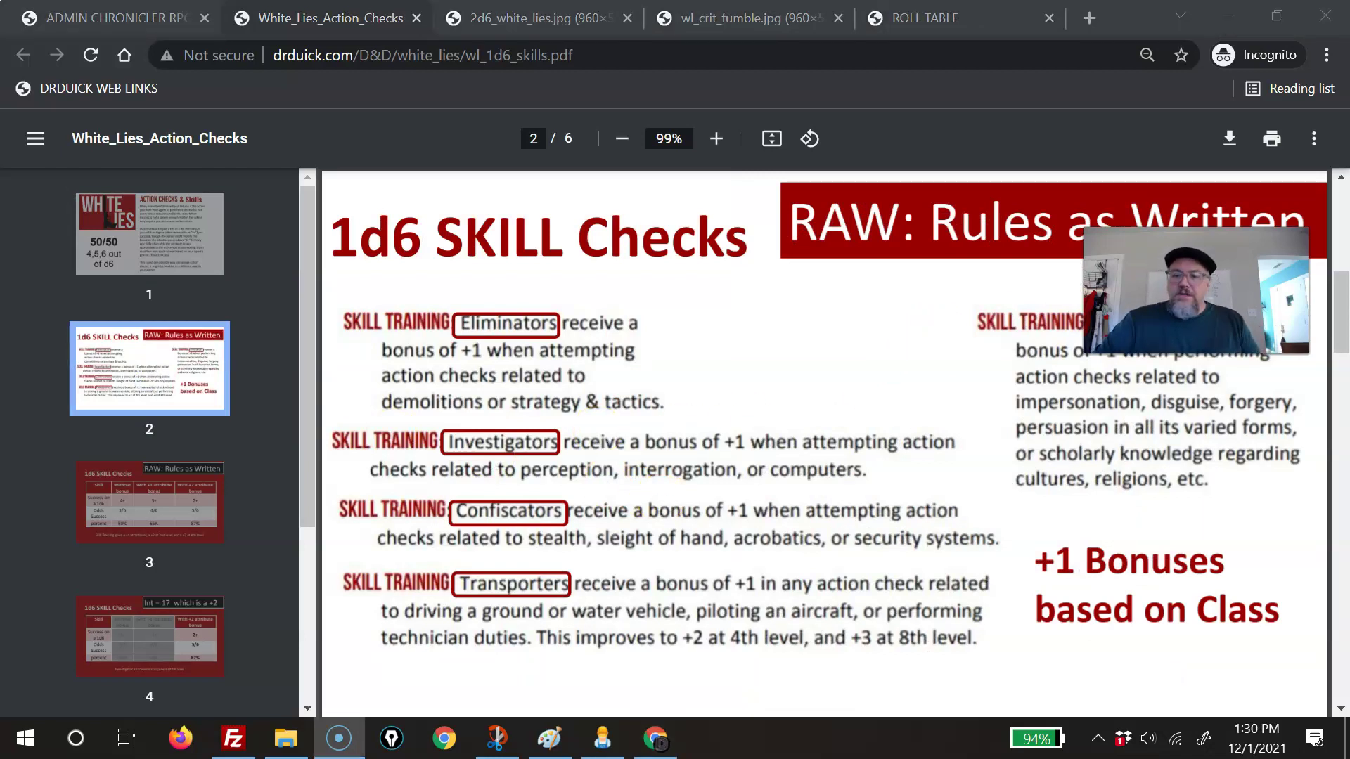
left_click_drag(1098, 345, 1059, 679)
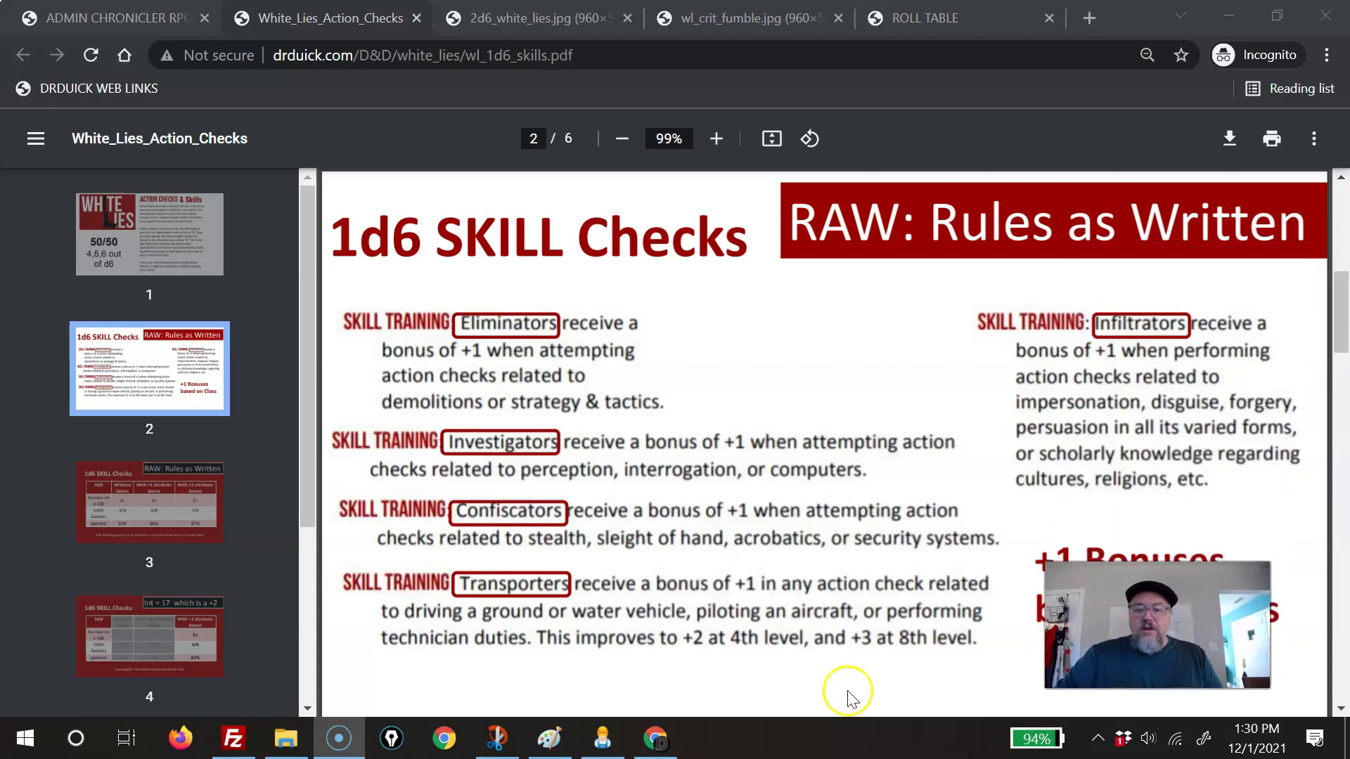